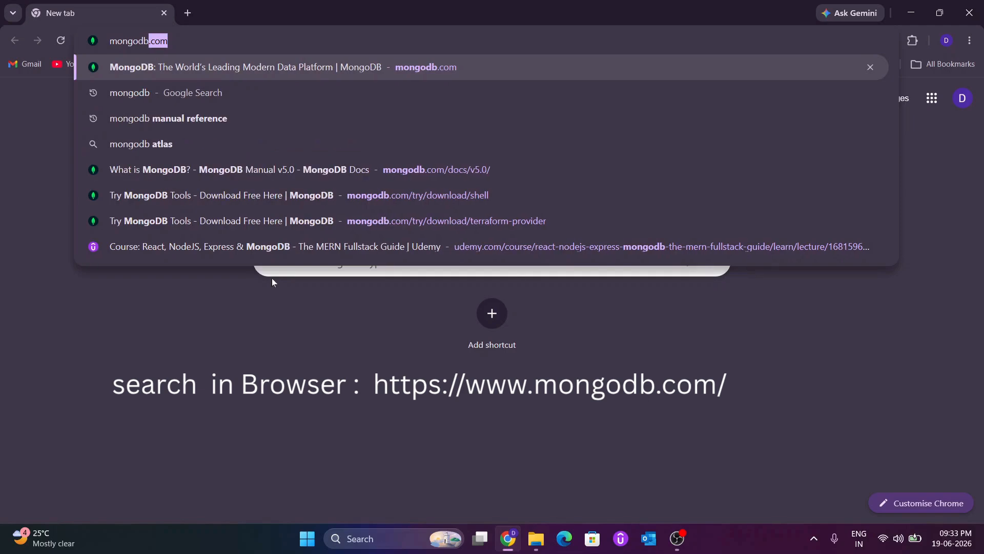
# Step: Go to mongodb.com and open the Community Edition download page from the product listing
pyautogui.press('Return')
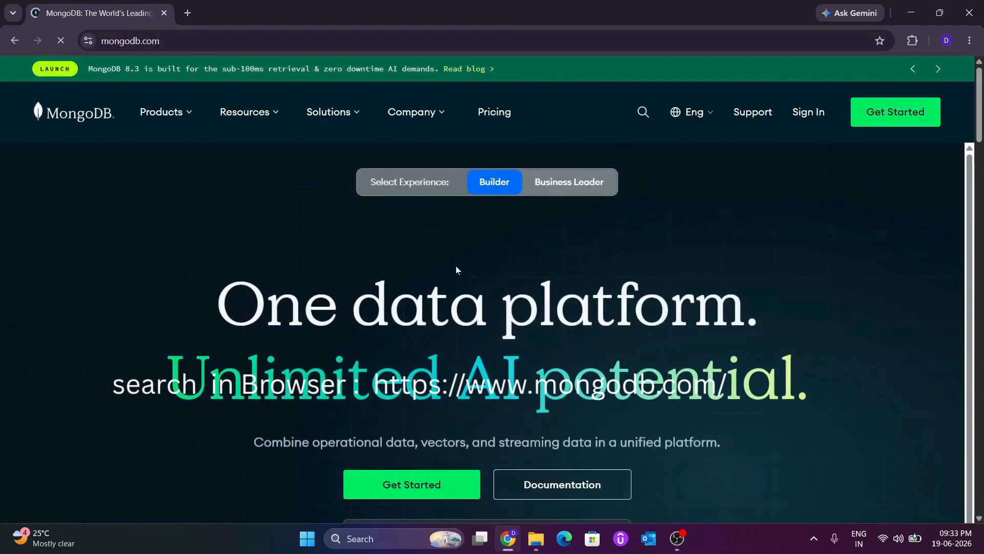
pyautogui.click(164, 121)
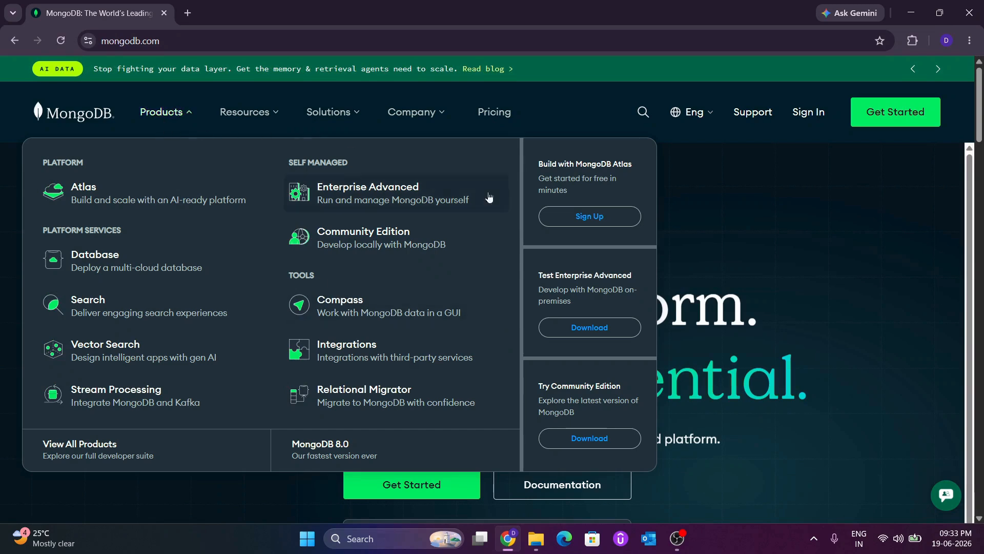
pyautogui.scroll(5, 569, 395)
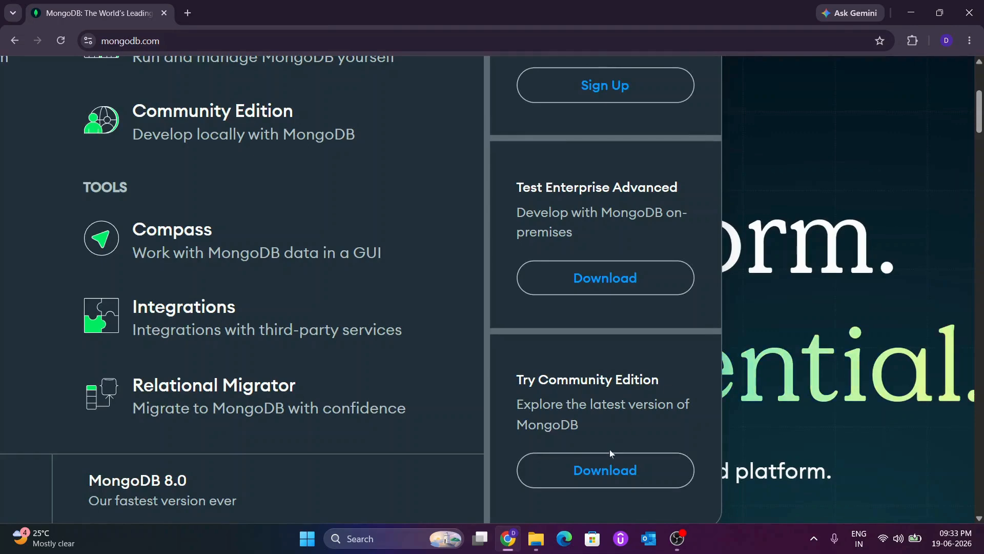
pyautogui.click(610, 462)
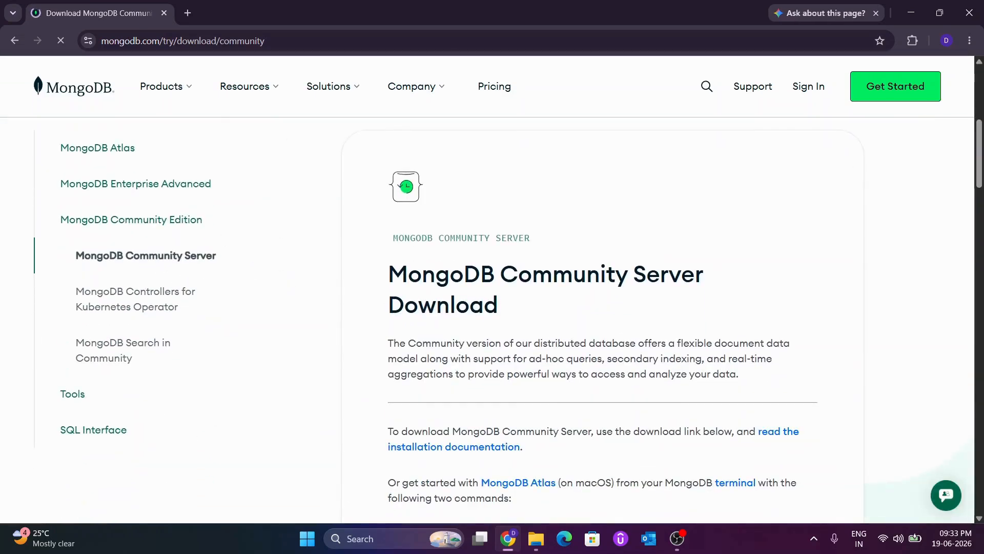
# Step: Download MongoDB Community Server version 8.3.4 for Windows x64 as an msi package
pyautogui.moveTo(389, 272); pyautogui.dragTo(530, 296)
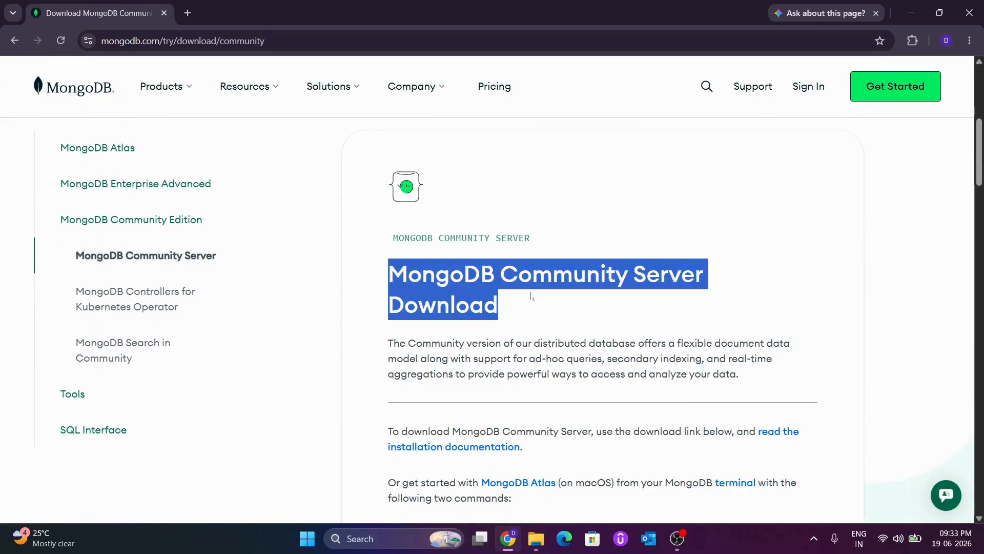
pyautogui.scroll(-10, 531, 296)
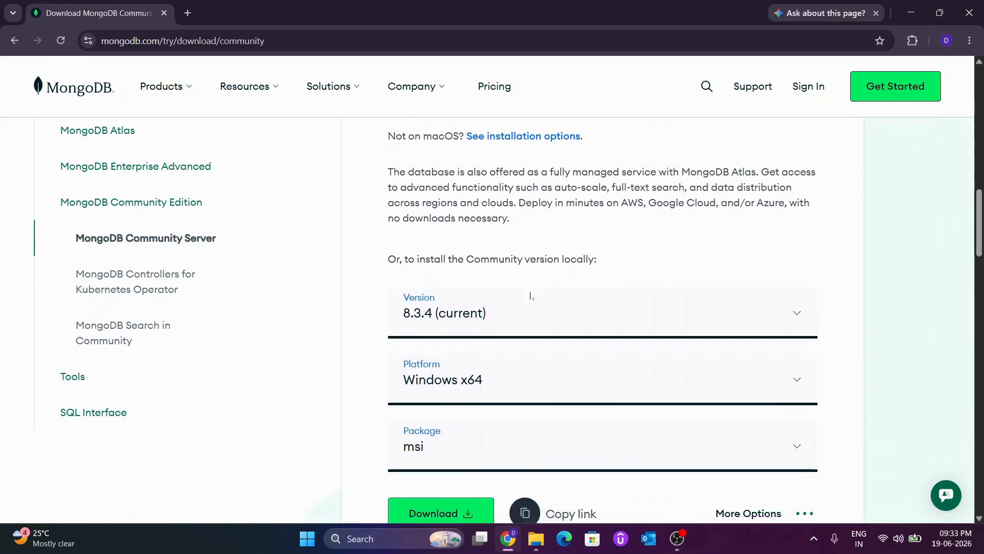
pyautogui.scroll(-2, 530, 294)
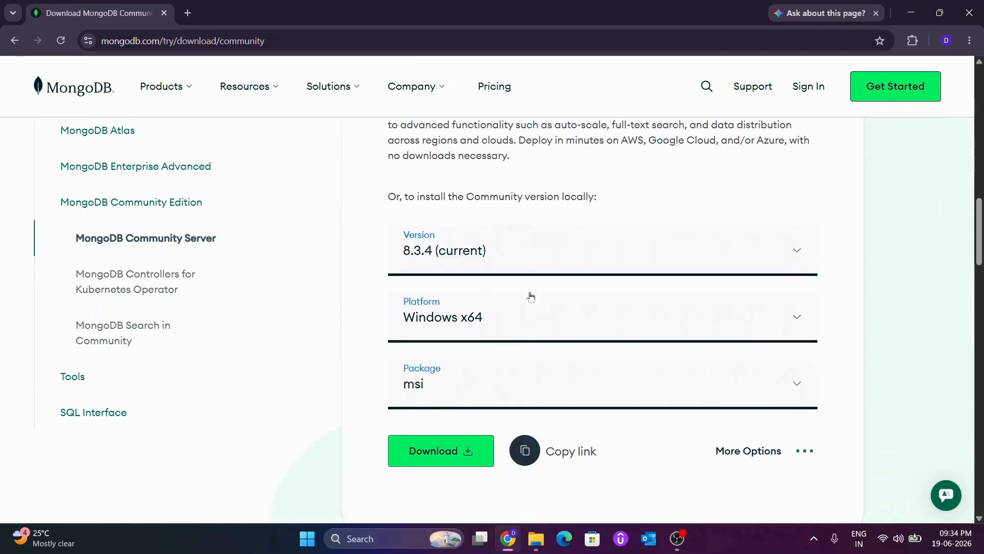
pyautogui.click(447, 458)
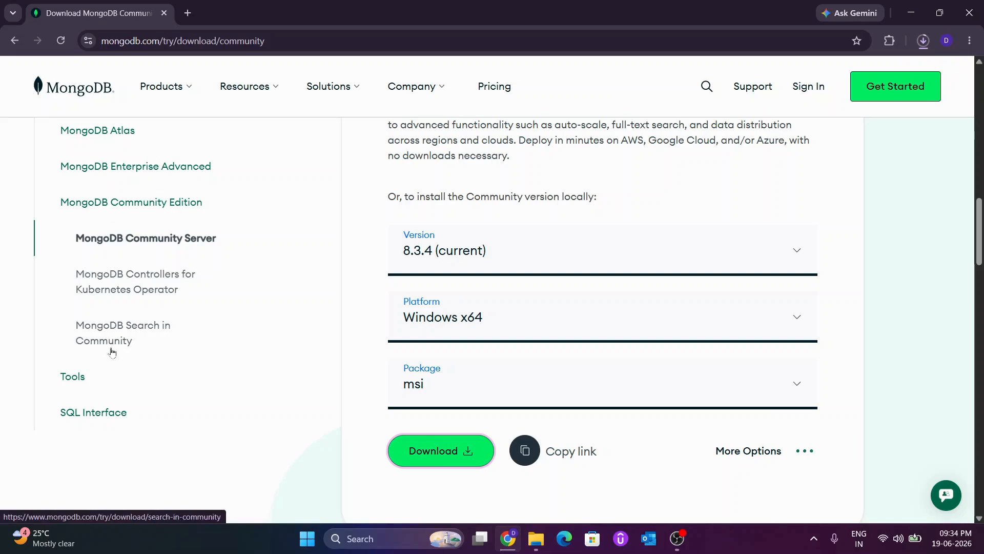
# Step: Open the MongoDB Shell download page among the Tools and download version 2.8.3 for Windows x64 (10+) as a zip
pyautogui.click(79, 379)
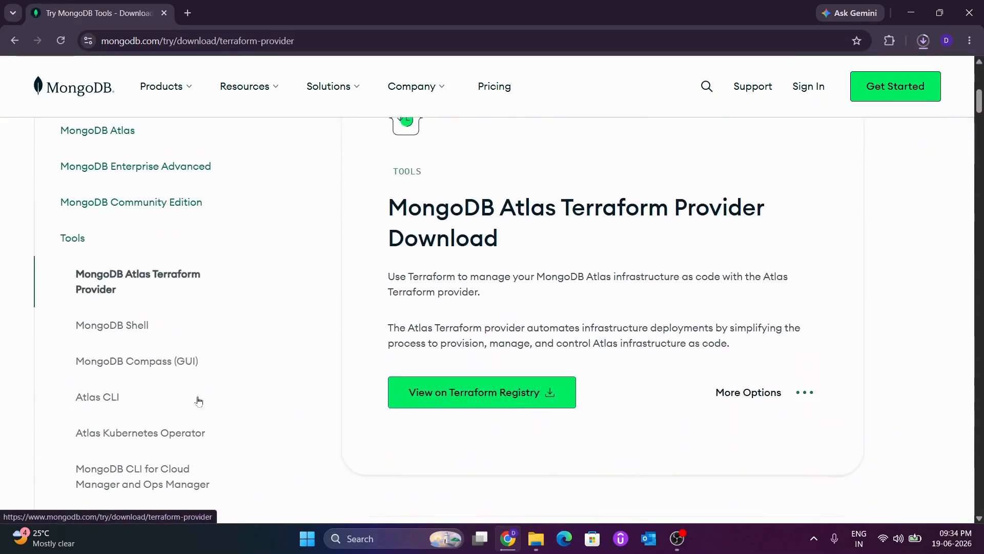
pyautogui.click(134, 332)
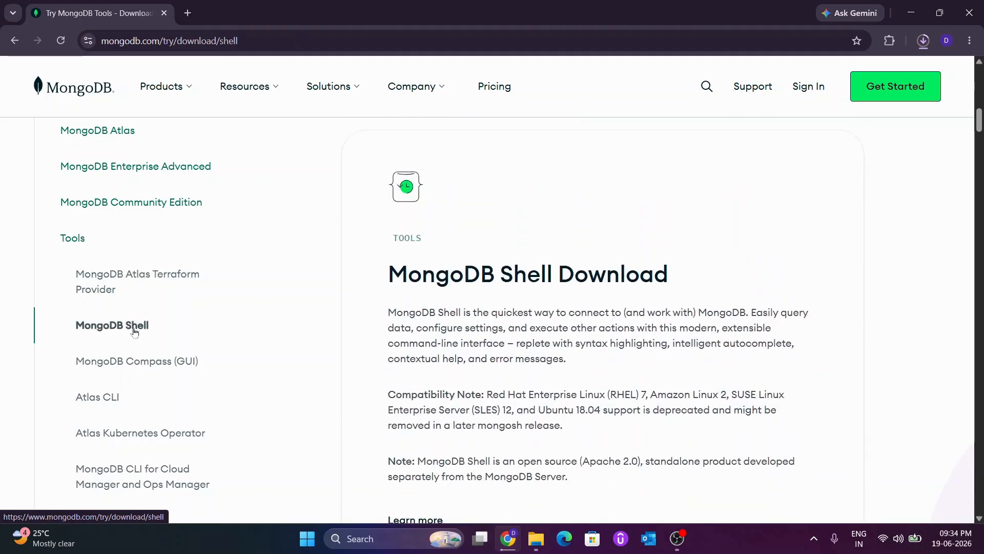
pyautogui.scroll(-1, 459, 348)
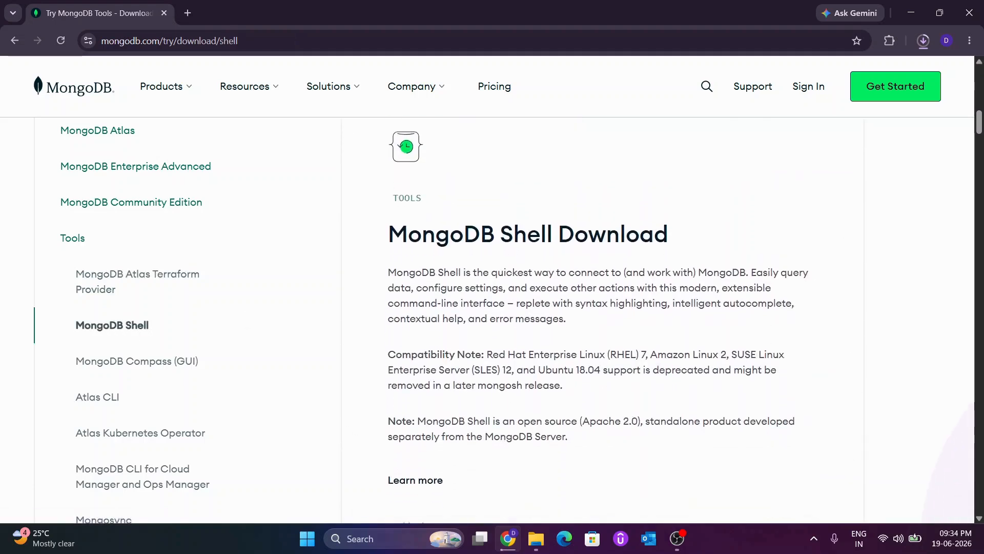
pyautogui.moveTo(388, 232); pyautogui.dragTo(679, 228)
pyautogui.scroll(-6, 679, 228)
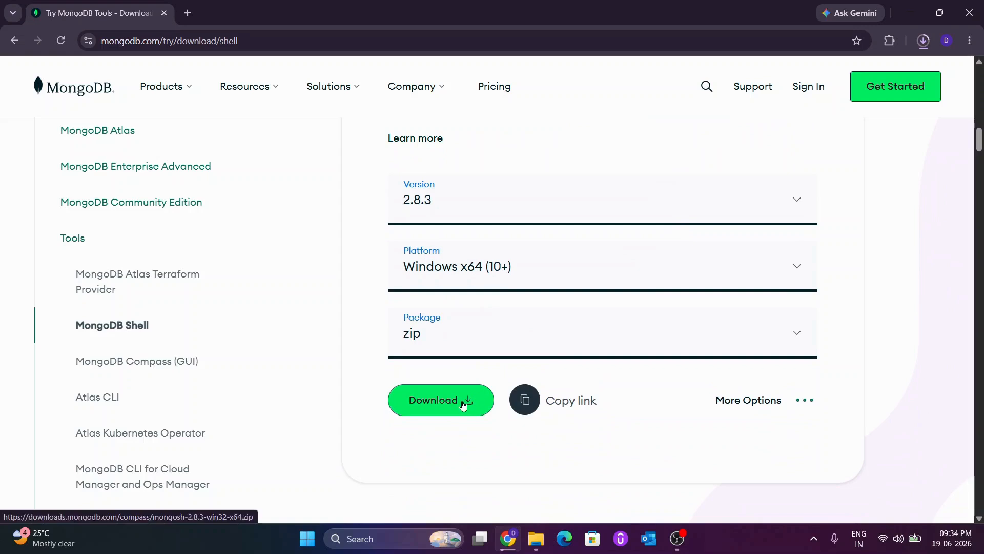
pyautogui.click(463, 405)
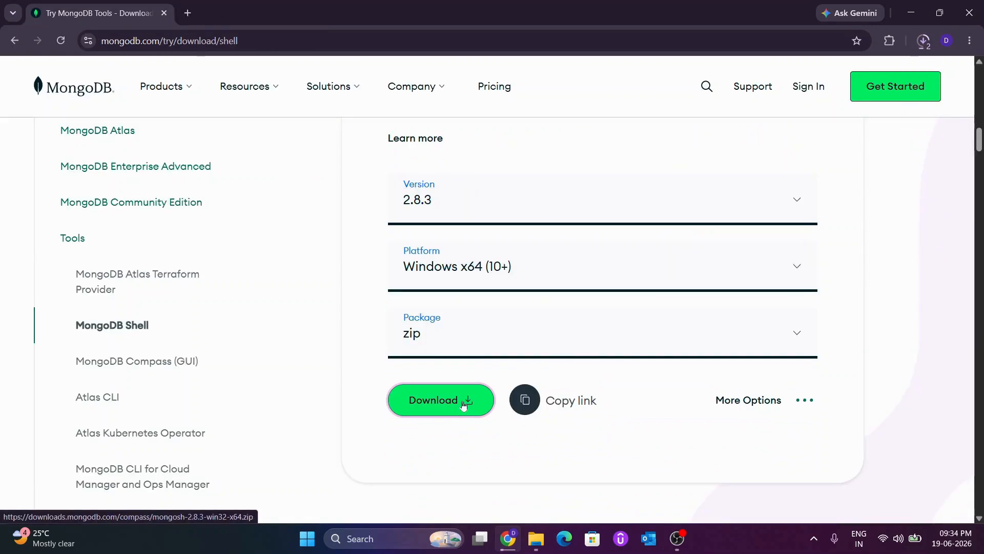
# Step: Check the progress of the server and shell downloads in the browser's download history and the Downloads folder
pyautogui.click(920, 46)
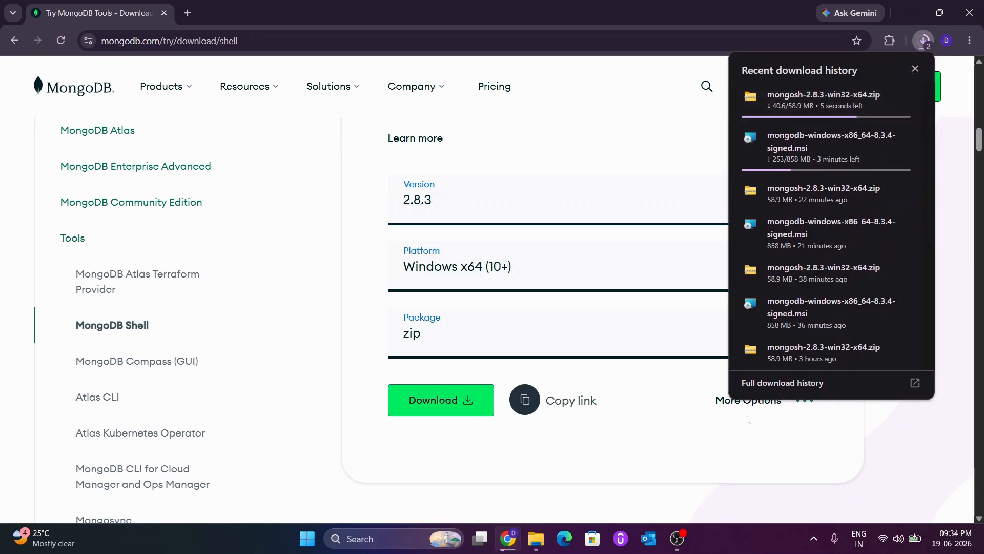
pyautogui.click(723, 487)
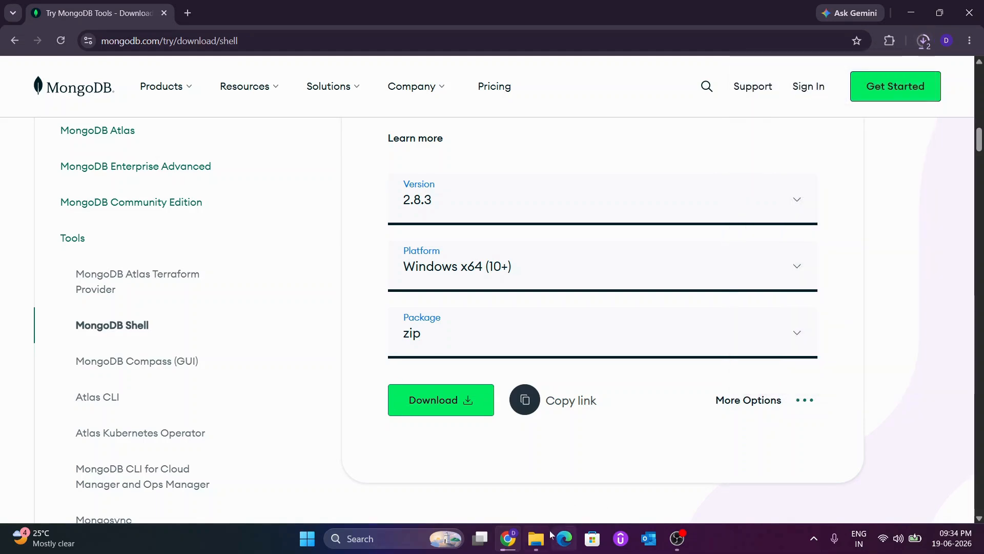
pyautogui.click(535, 536)
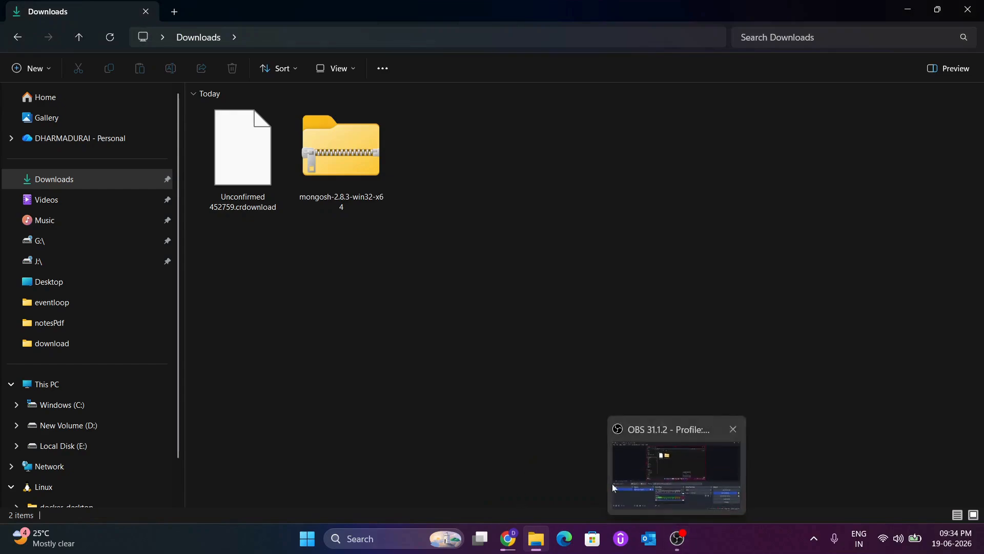
pyautogui.click(514, 538)
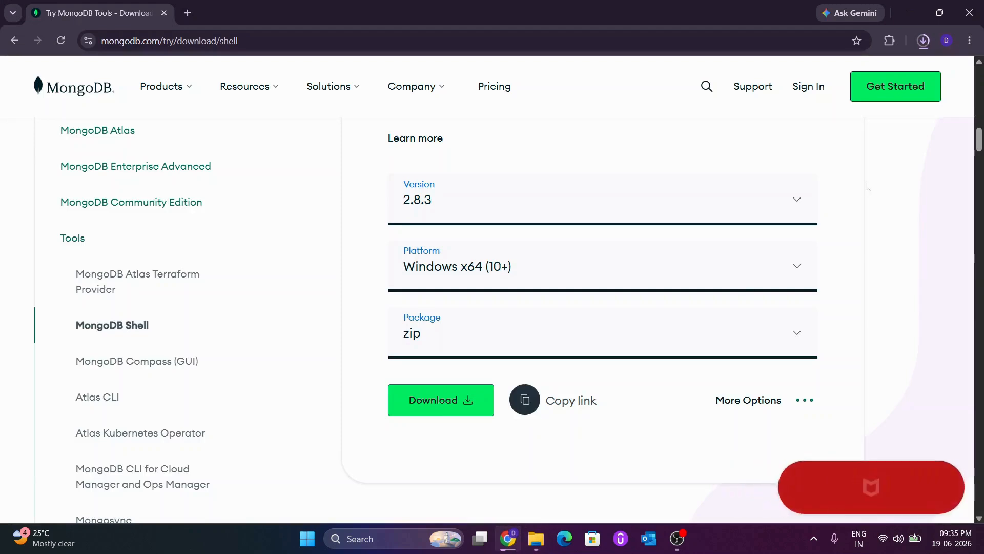
pyautogui.click(930, 42)
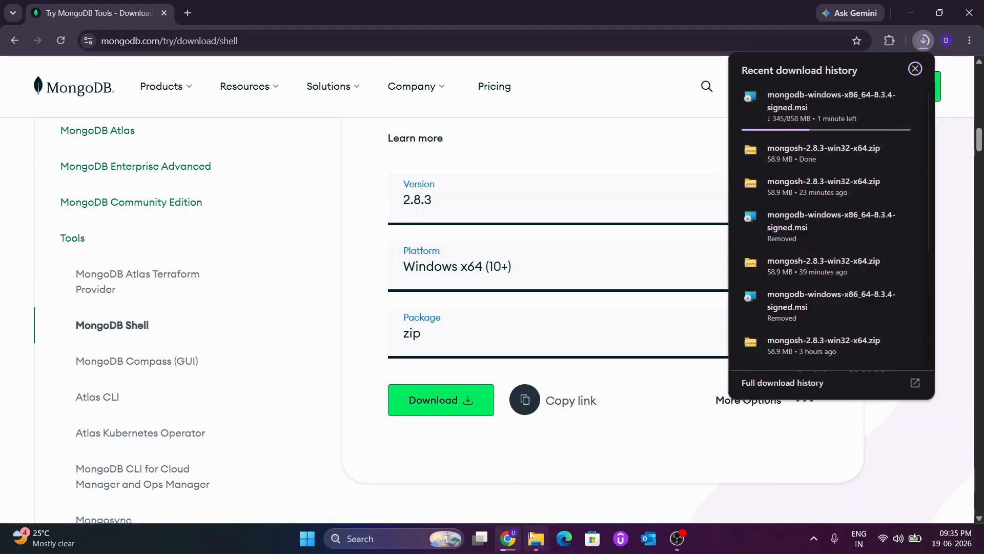
# Step: Switch to File Explorer and extract the mongosh-2.8.3-win32-x64 zip into its own folder in Downloads
pyautogui.click(536, 538)
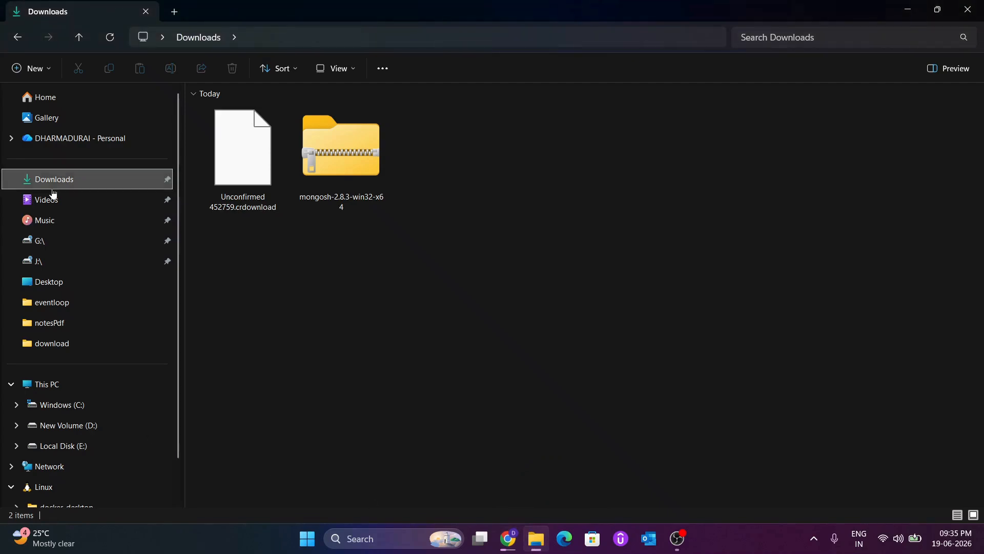
pyautogui.click(323, 171)
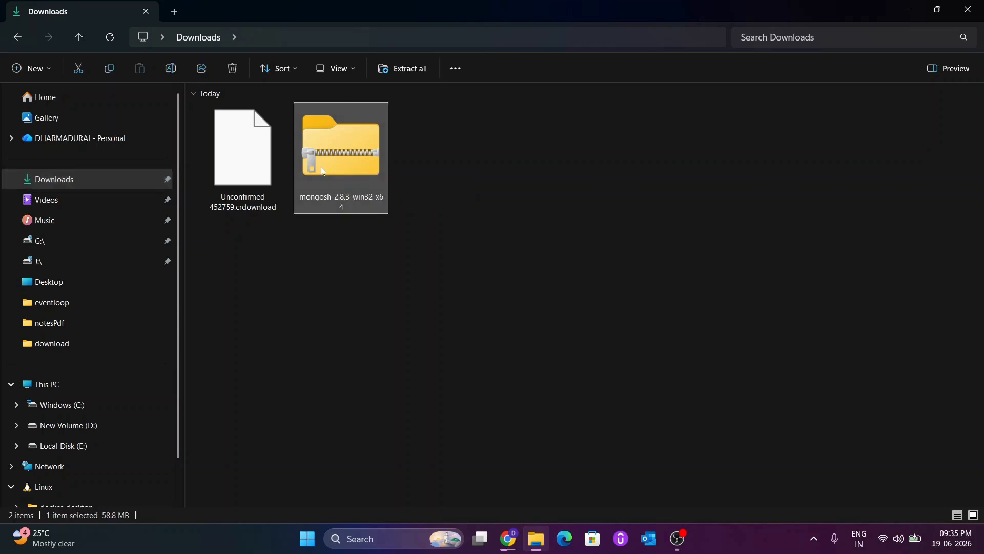
pyautogui.rightClick(323, 171)
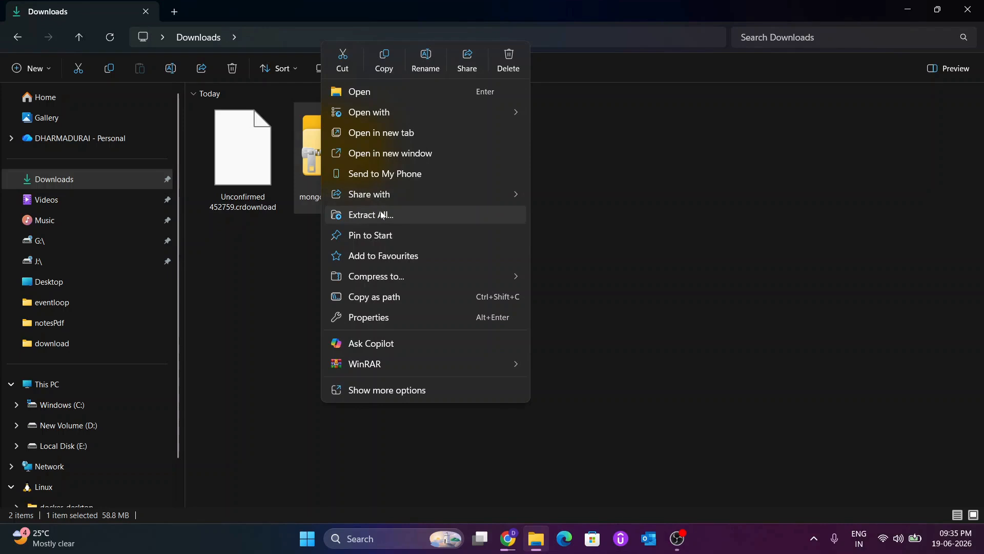
pyautogui.click(382, 215)
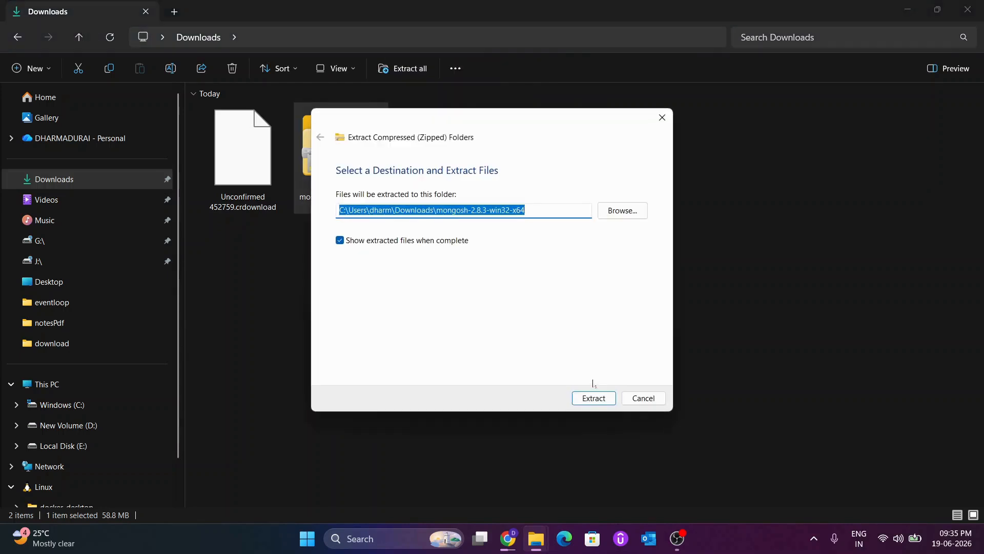
pyautogui.click(595, 399)
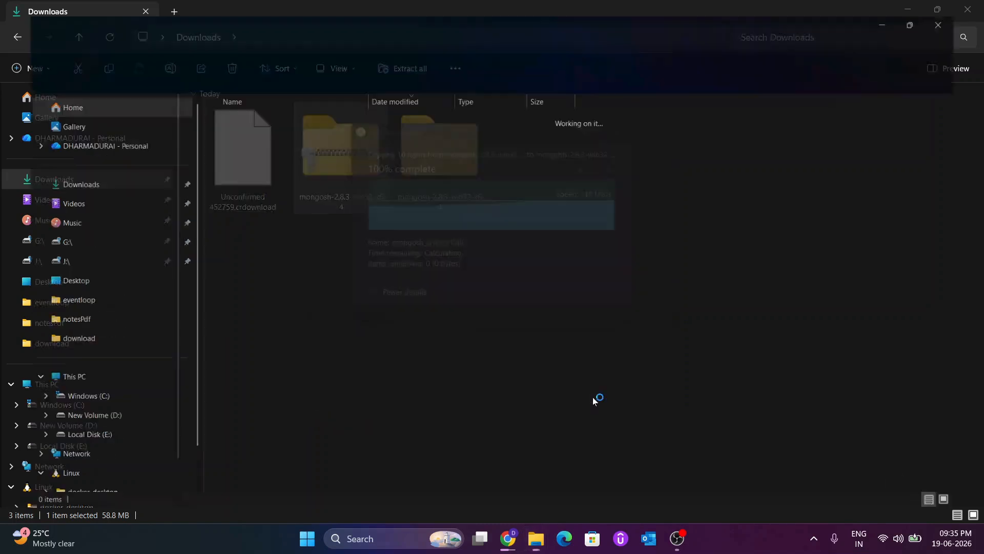
# Step: Move the extracted mongosh-2.8.3-win32-x64 folder from Downloads to the root of the Windows (C:) drive
pyautogui.click(199, 37)
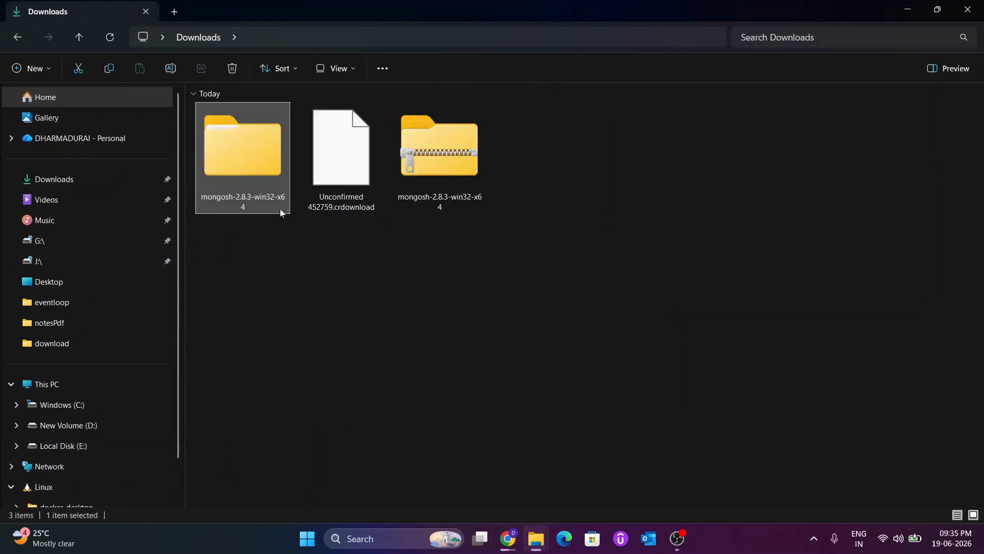
pyautogui.click(290, 236)
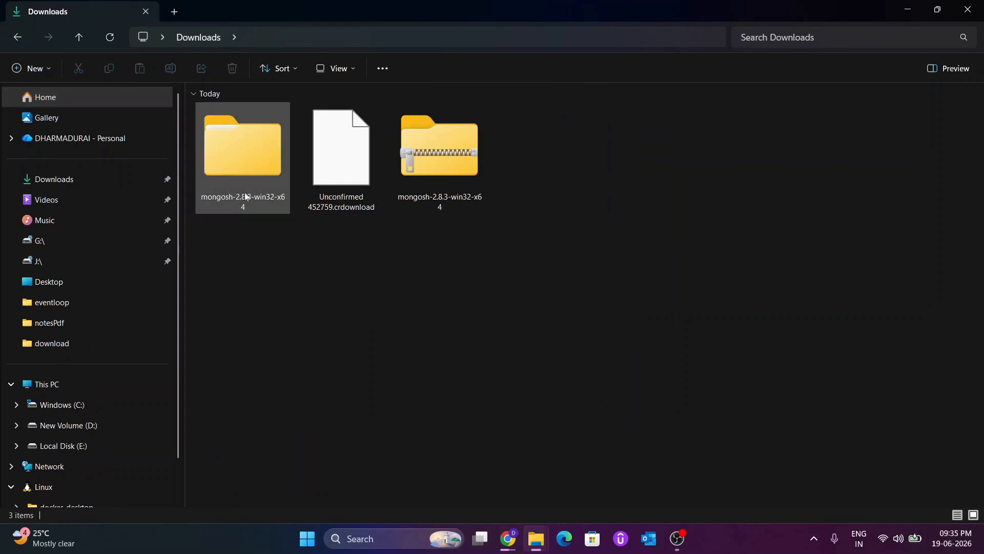
pyautogui.click(252, 148)
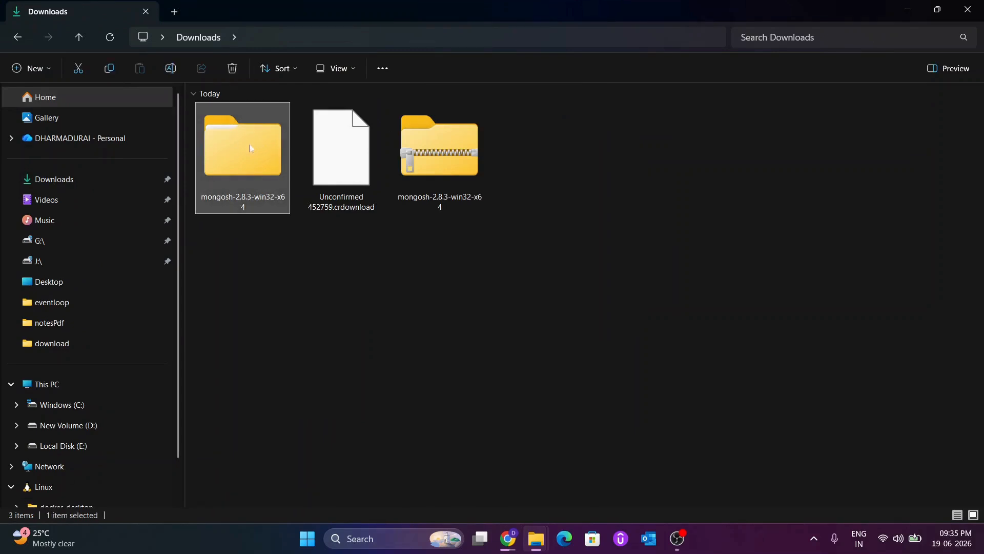
pyautogui.rightClick(250, 144)
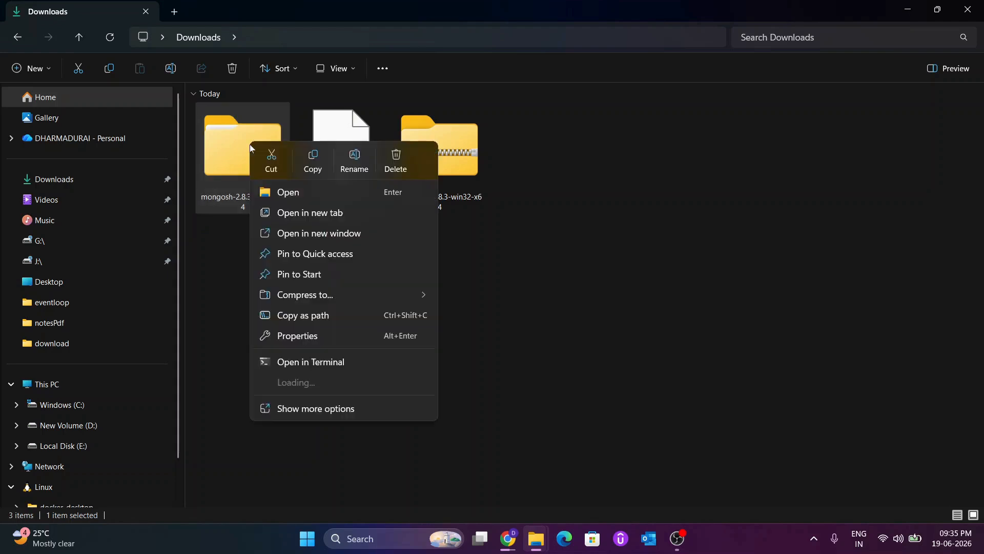
pyautogui.click(281, 160)
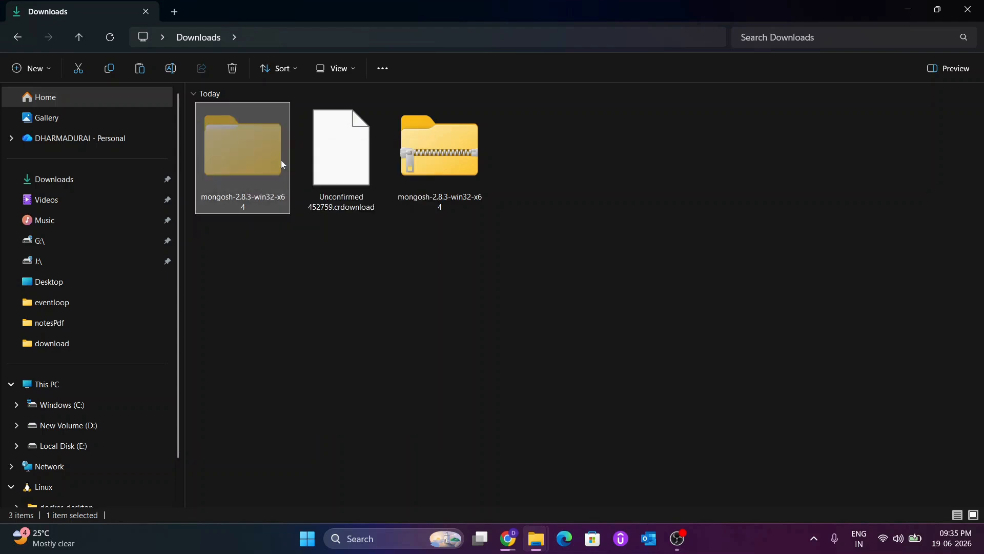
pyautogui.click(81, 385)
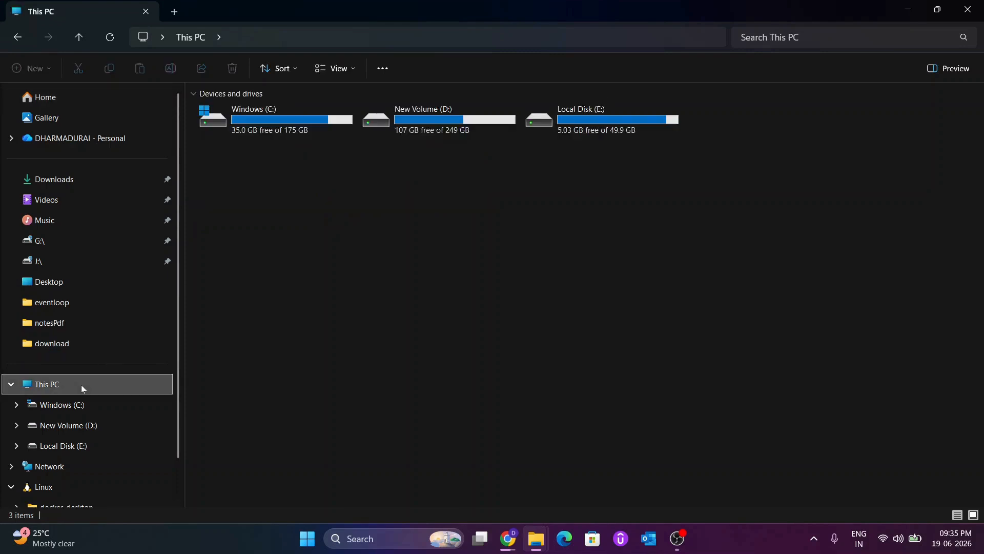
pyautogui.doubleClick(258, 125)
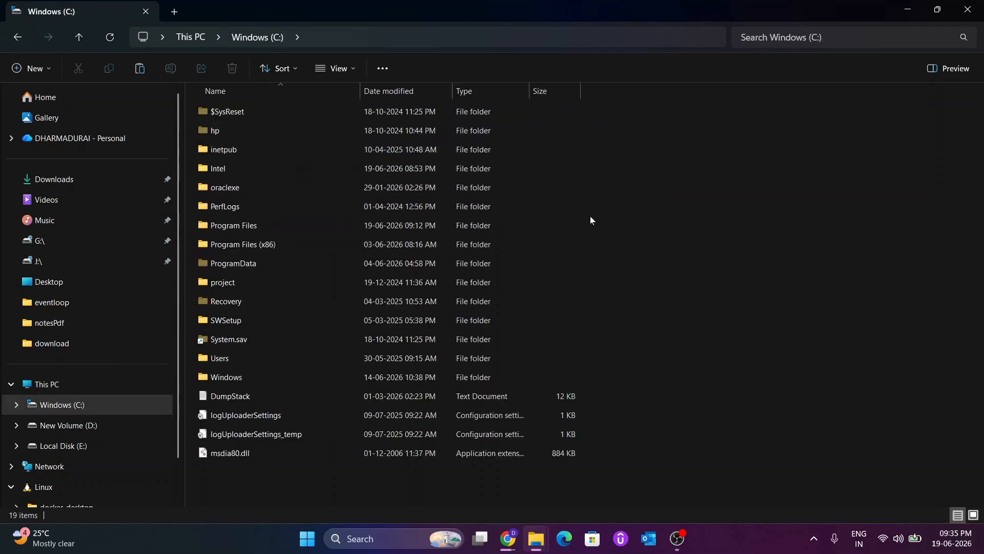
pyautogui.hotkey('ctrl', 'v')
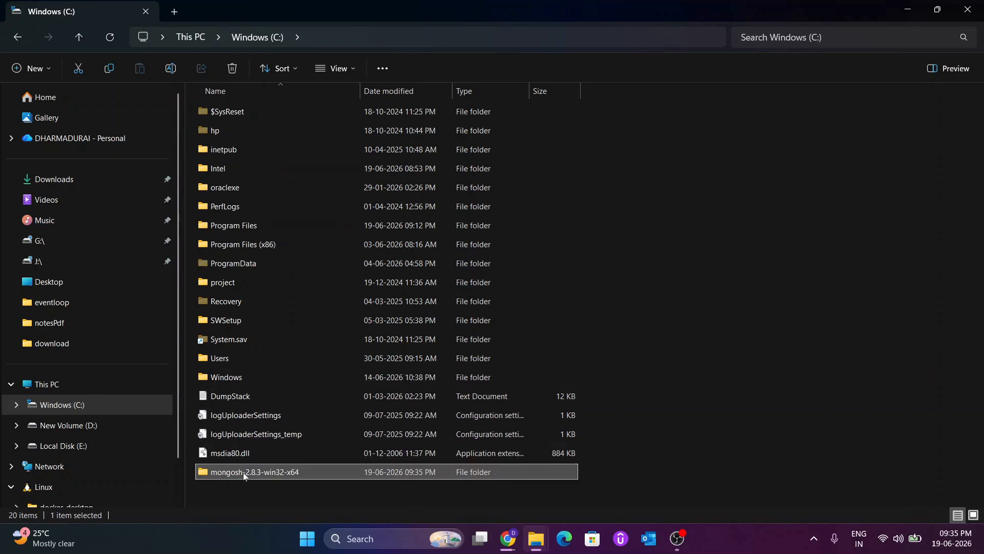
# Step: Open the mongosh-2.8.3-win32-x64 folder on the C: drive and enlarge the icons of its contents
pyautogui.moveTo(238, 475)
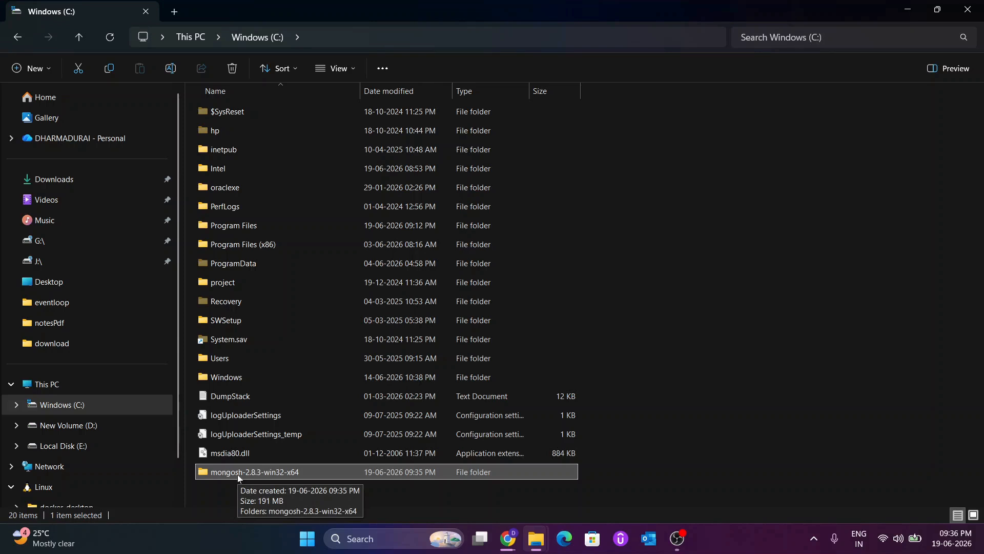
pyautogui.doubleClick(238, 472)
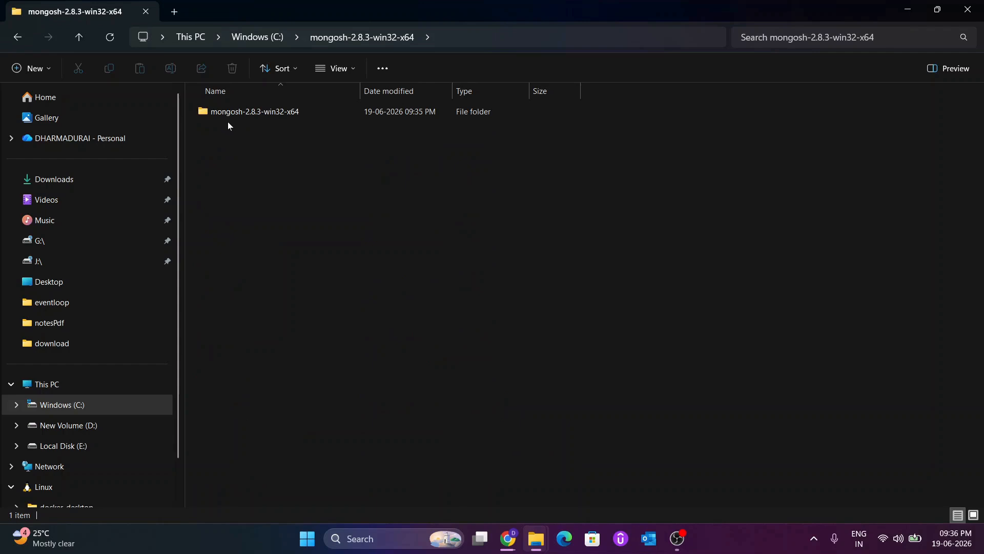
pyautogui.scroll(5, 227, 122)
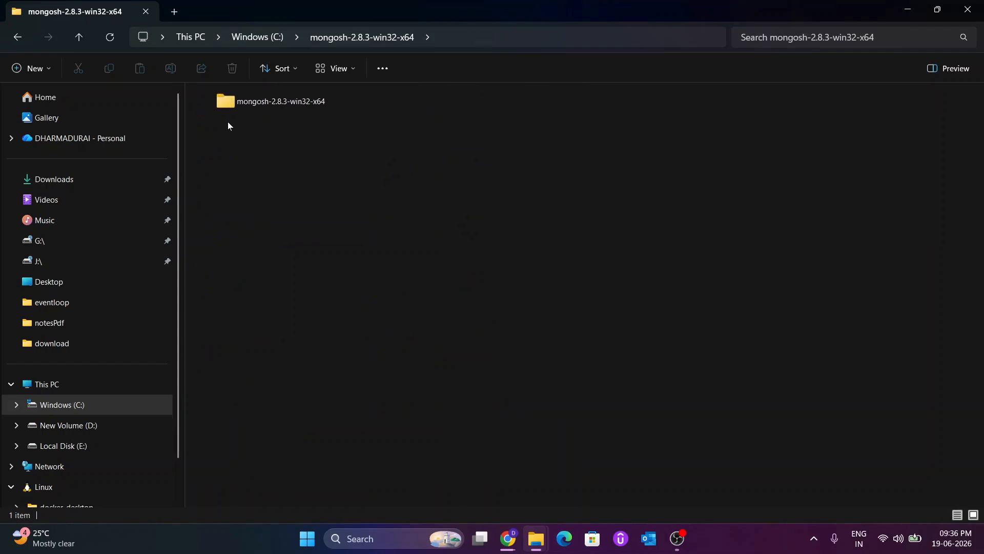
pyautogui.scroll(2, 229, 125)
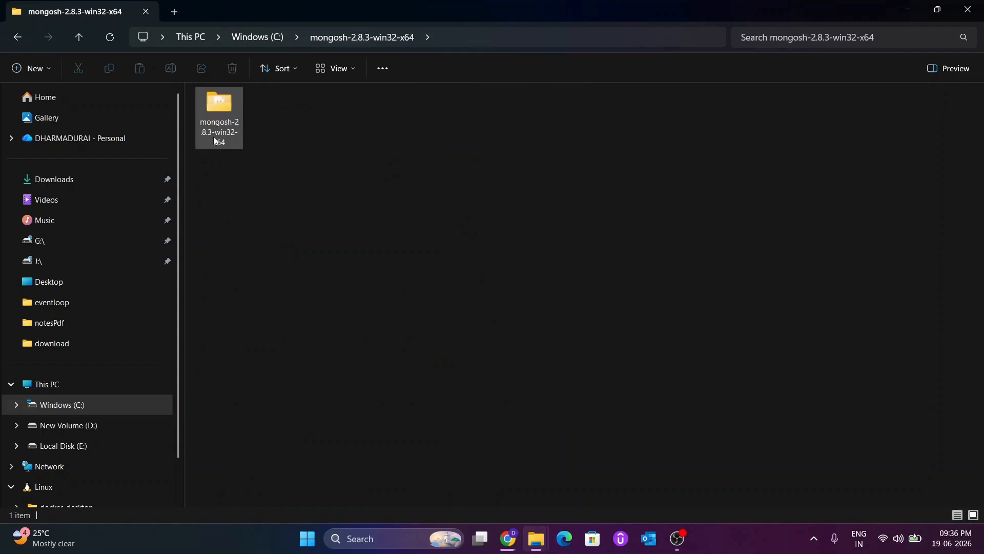
# Step: Open the bin folder inside the nested mongosh-2.8.3-win32-x64 folder and copy its full path
pyautogui.doubleClick(213, 140)
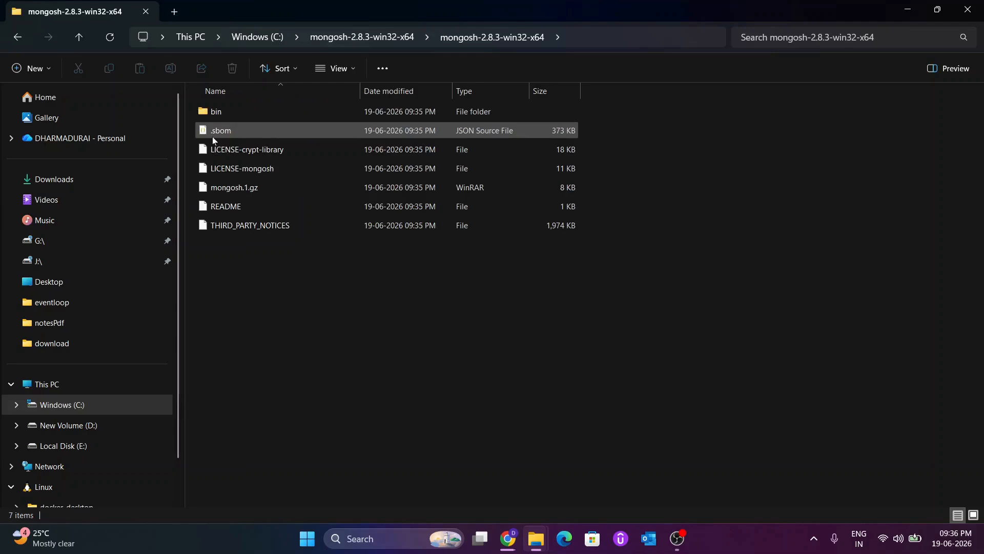
pyautogui.click(224, 113)
pyautogui.doubleClick(224, 112)
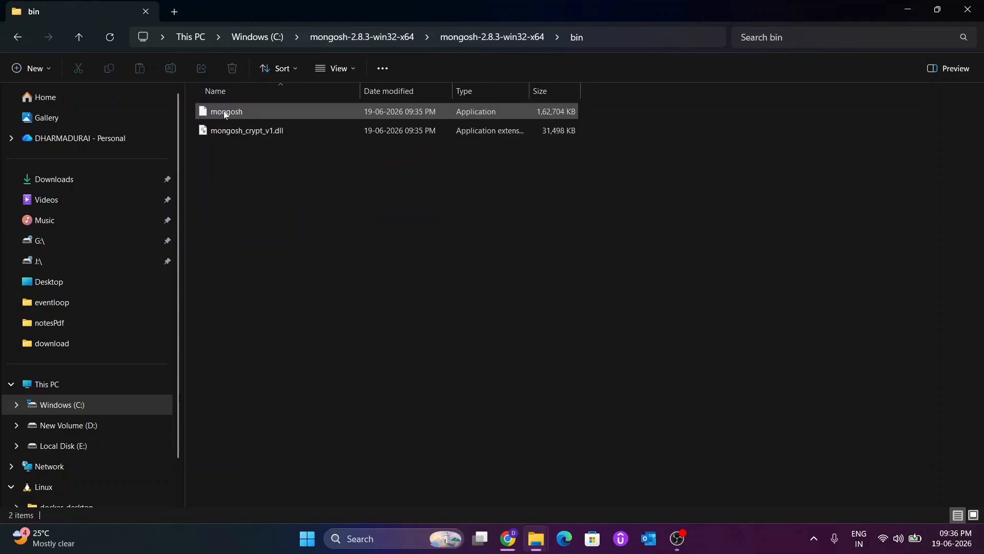
pyautogui.click(644, 34)
pyautogui.hotkey('ctrl', 'c')
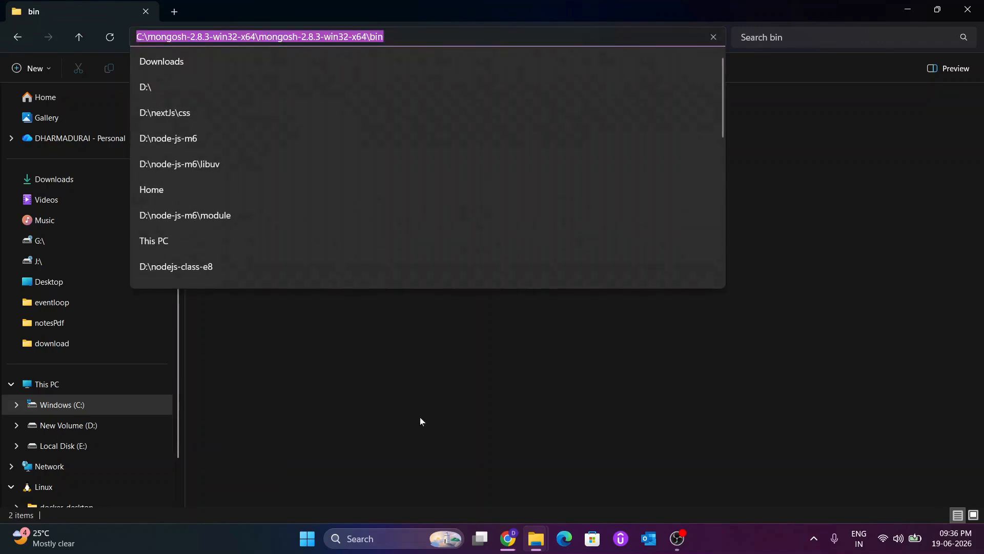
# Step: Search Windows for "var" and open the Environment Variables dialog from the system environment variable settings
pyautogui.click(386, 533)
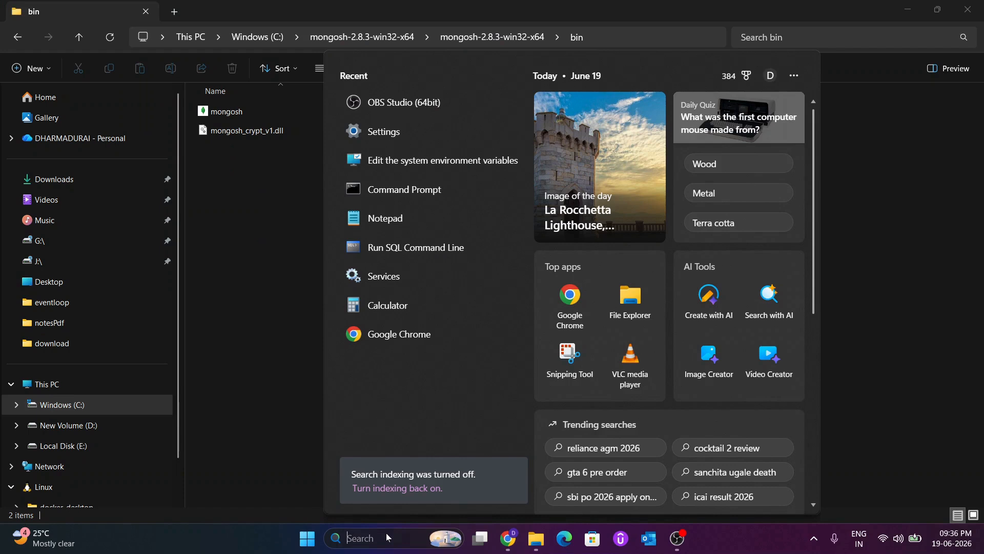
pyautogui.write('var')
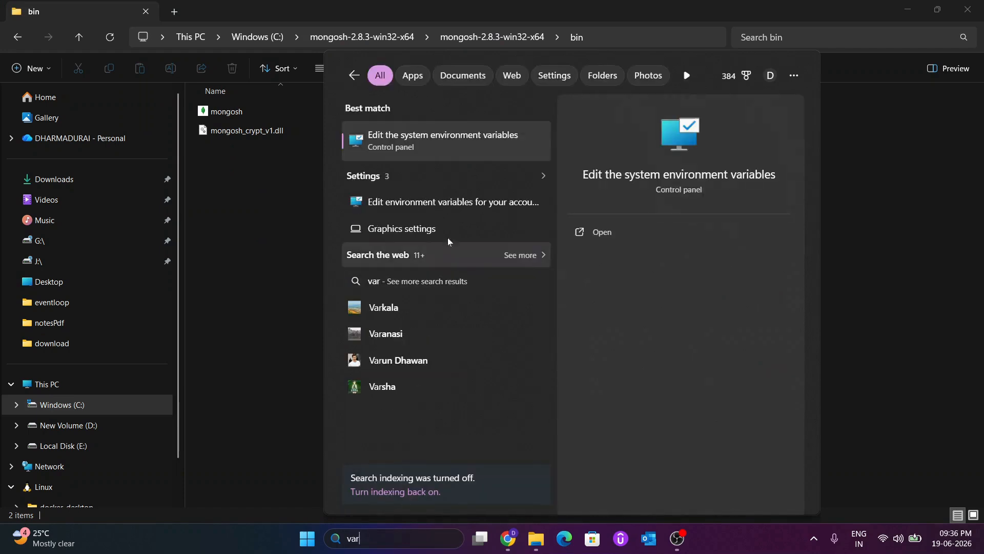
pyautogui.click(451, 139)
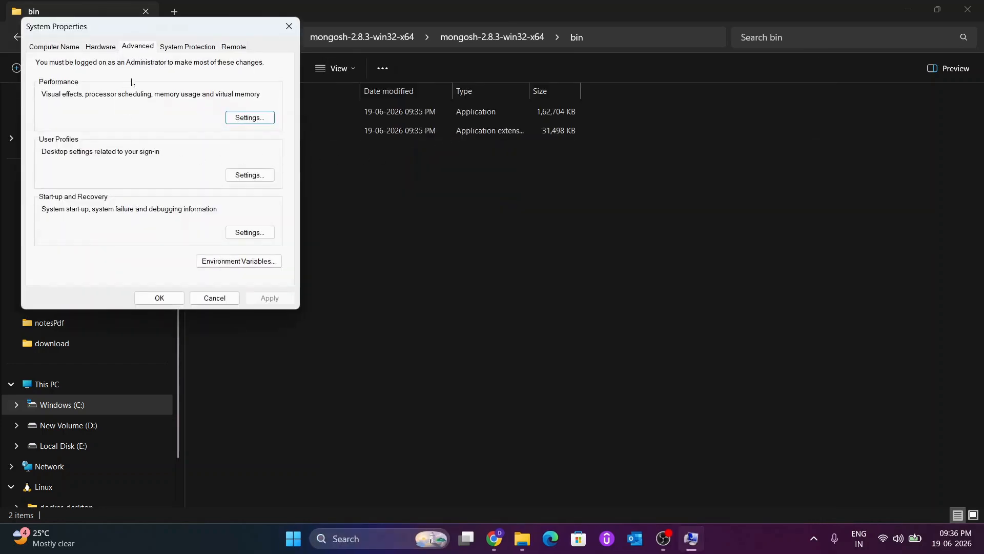
pyautogui.click(225, 262)
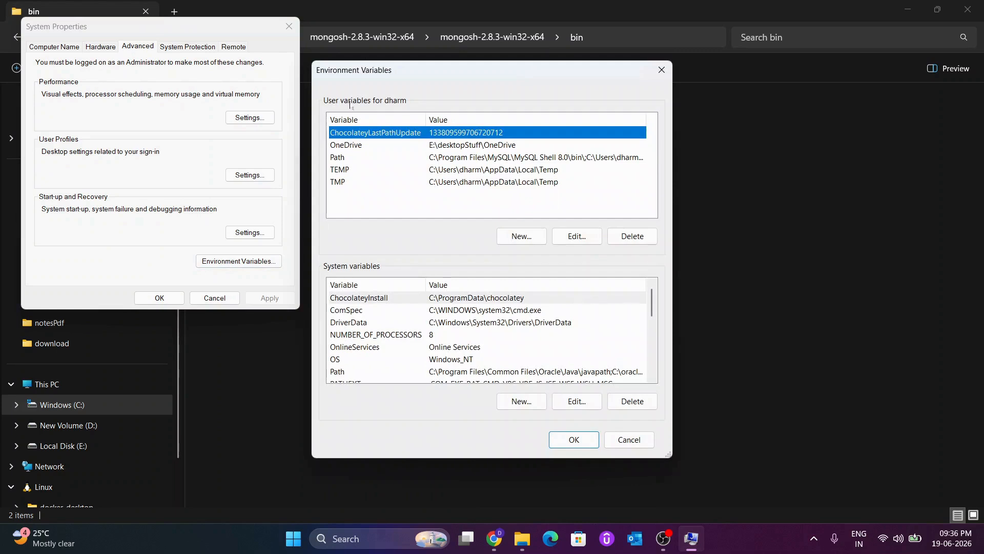
# Step: Add C:\mongosh-2.8.3-win32-x64\mongosh-2.8.3-win32-x64\bin to the user Path variable and save the environment variables
pyautogui.click(336, 159)
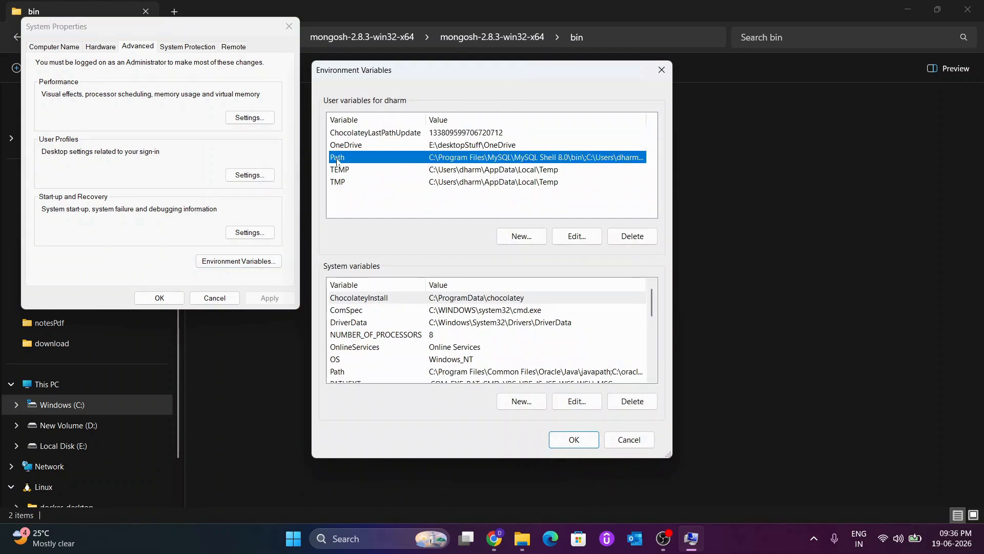
pyautogui.doubleClick(337, 159)
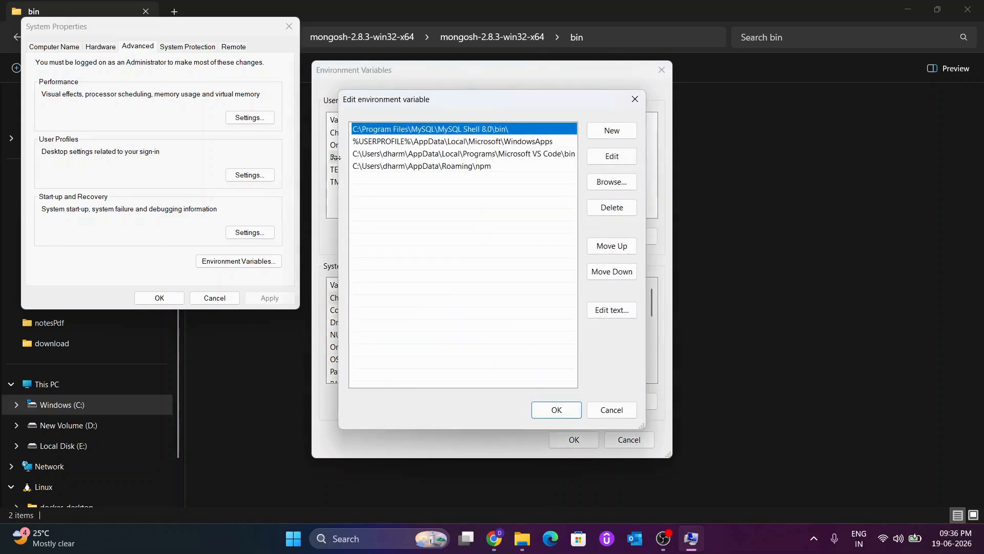
pyautogui.click(604, 132)
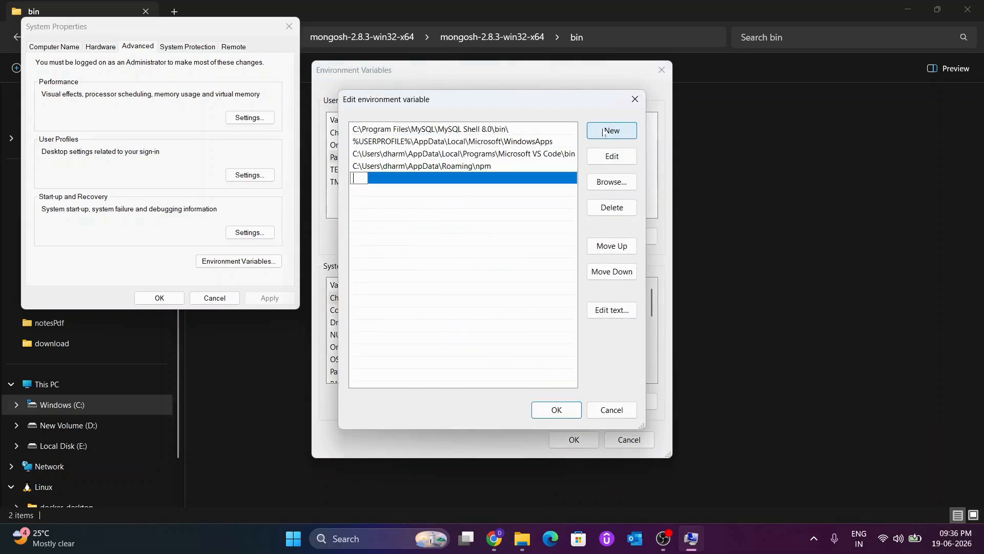
pyautogui.hotkey('ctrl', 'v')
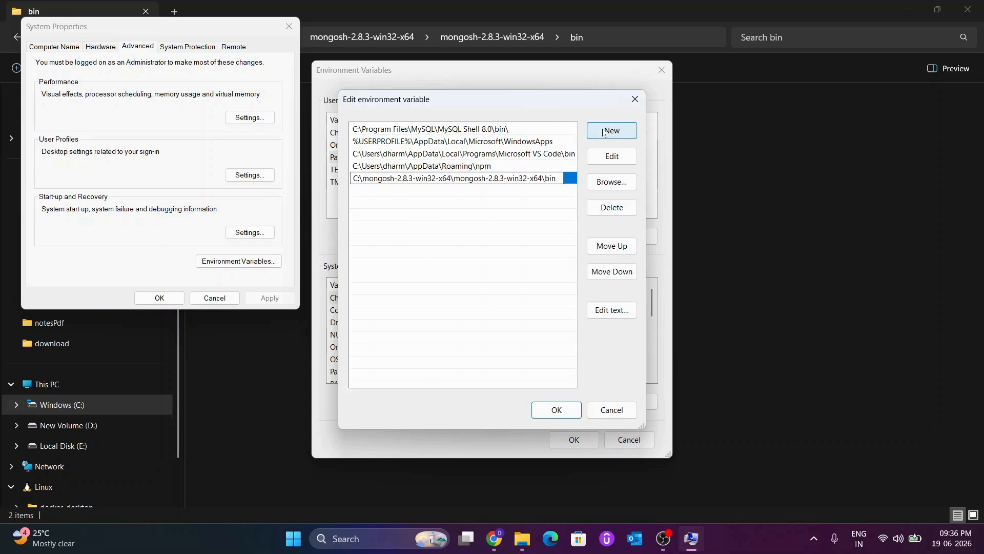
pyautogui.click(568, 408)
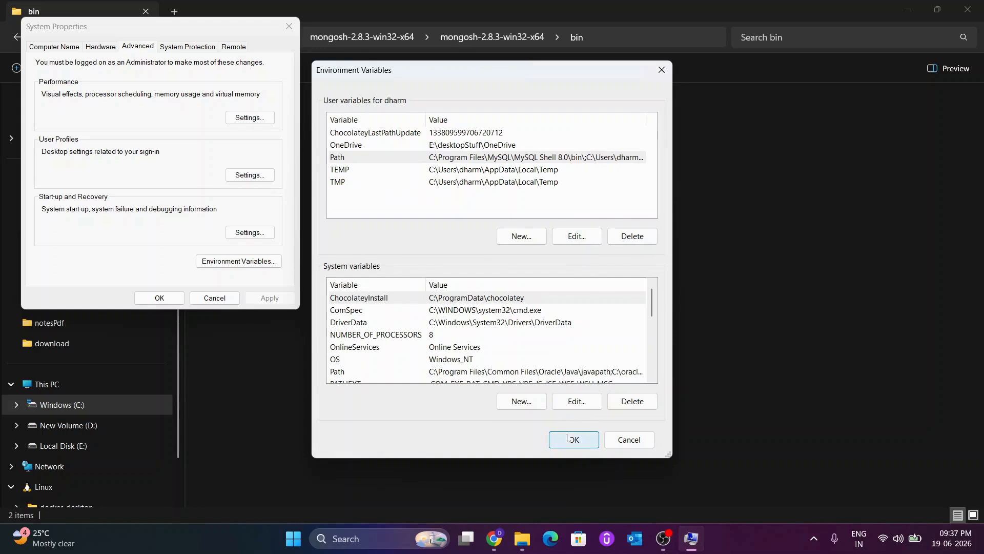
pyautogui.click(569, 439)
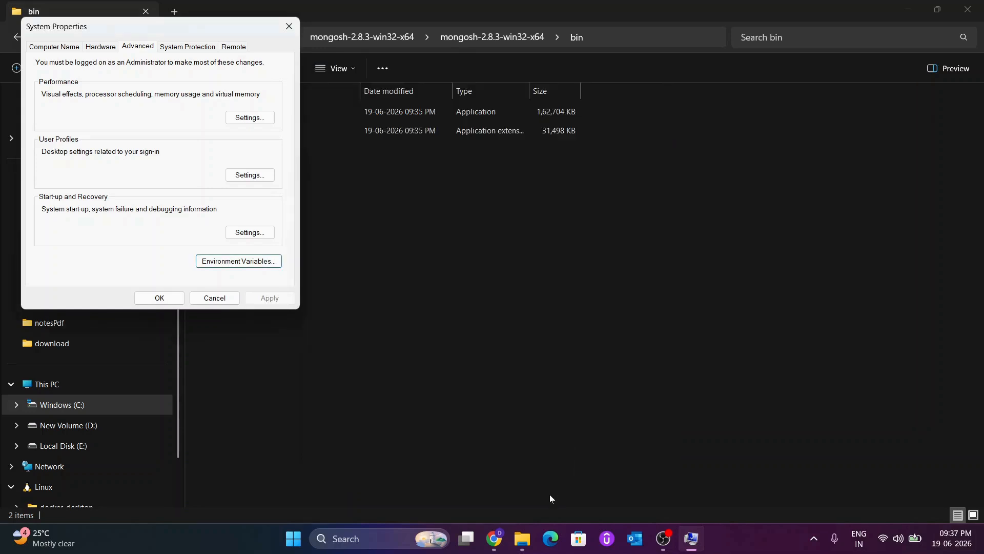
# Step: Switch to the Downloads folder and check the MongoDB server download in the browser's download list
pyautogui.moveTo(522, 538)
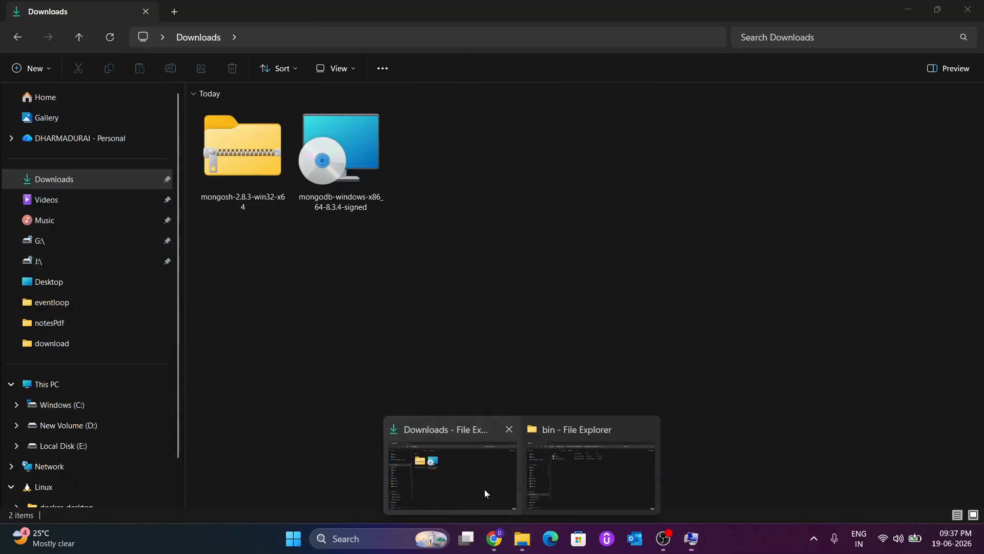
pyautogui.click(485, 489)
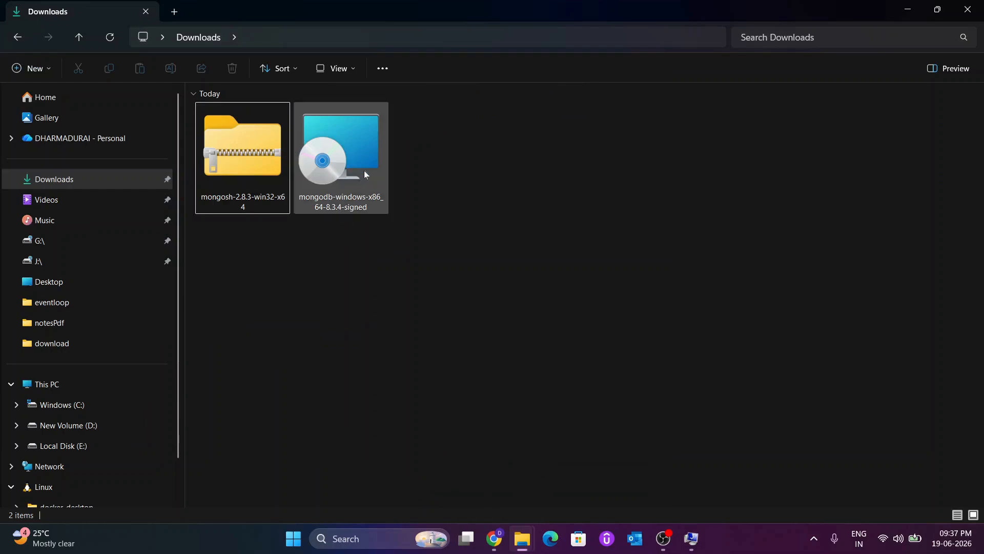
pyautogui.click(495, 537)
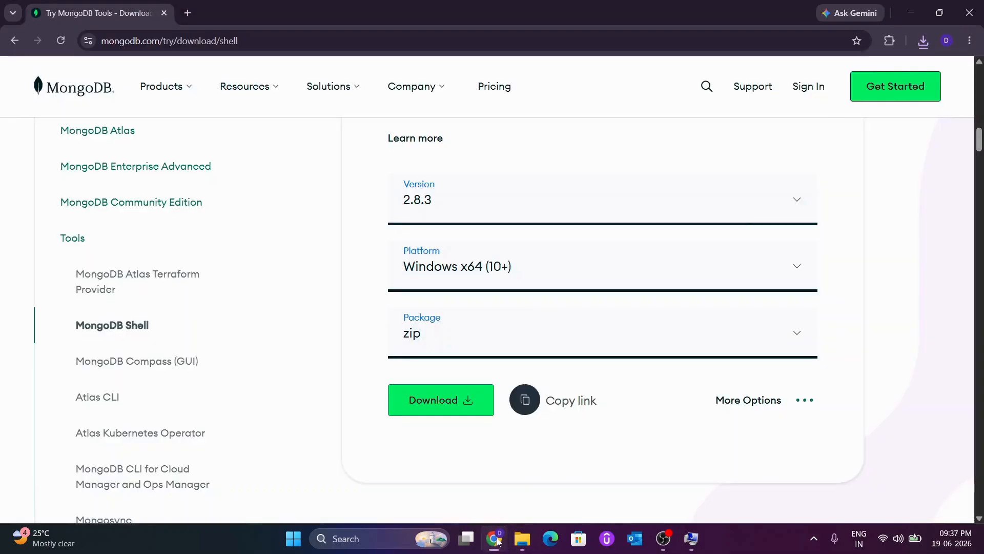
pyautogui.click(923, 41)
pyautogui.click(919, 10)
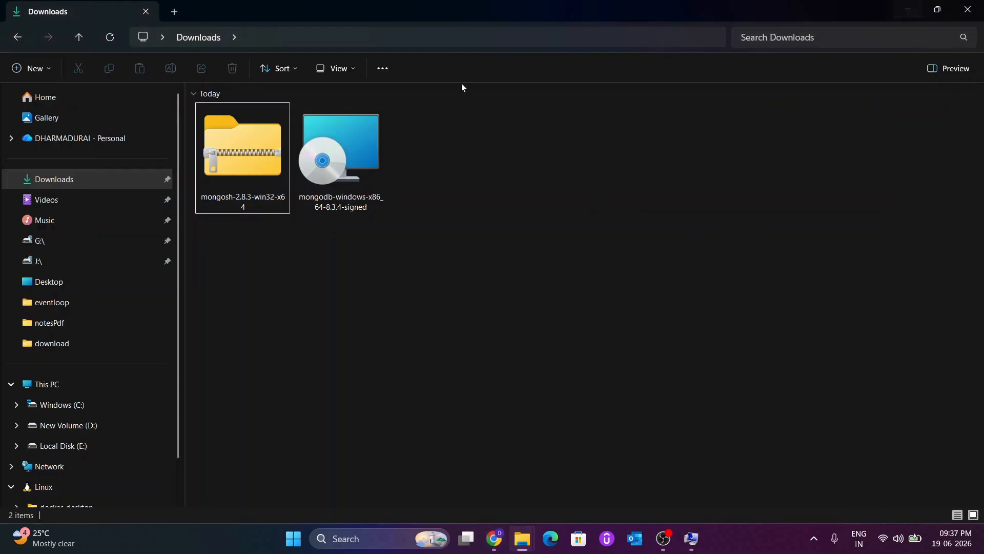
# Step: Launch the mongodb-windows-x86_64-8.3.4-signed installer from the Downloads folder
pyautogui.click(353, 169)
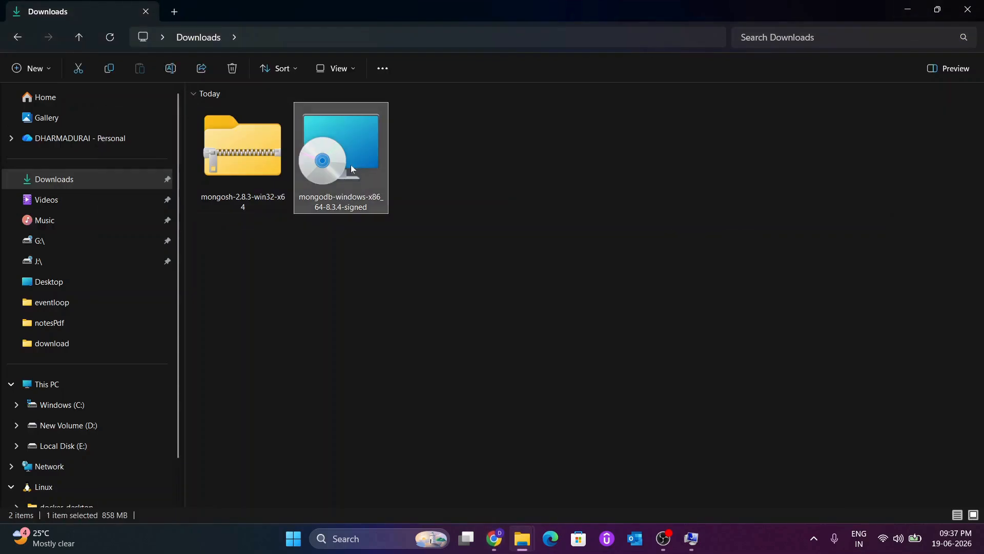
pyautogui.rightClick(352, 168)
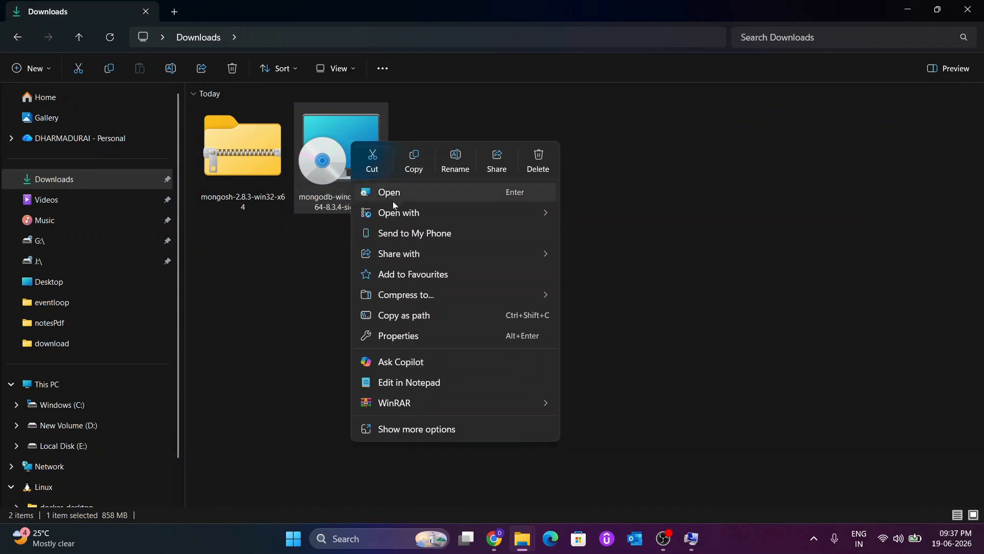
pyautogui.click(343, 210)
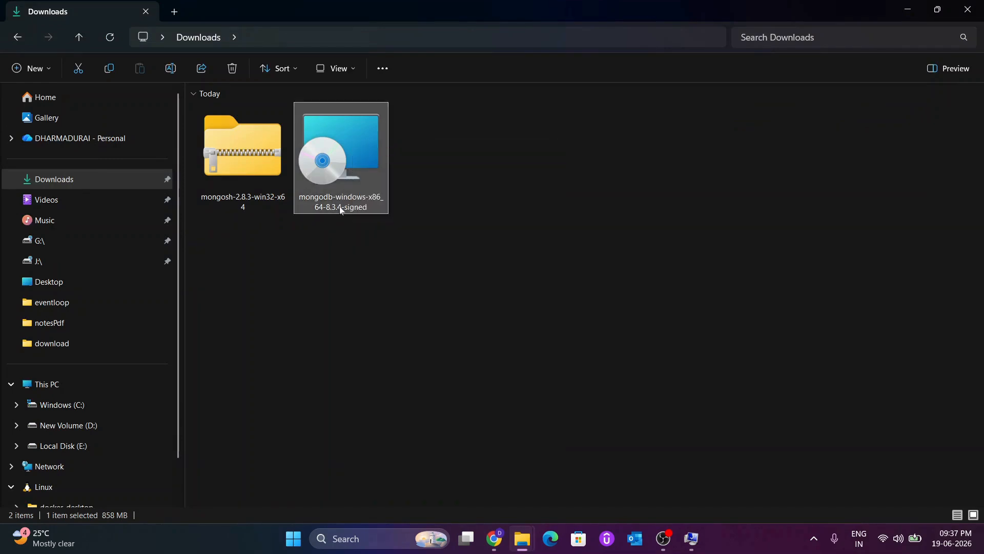
pyautogui.rightClick(341, 210)
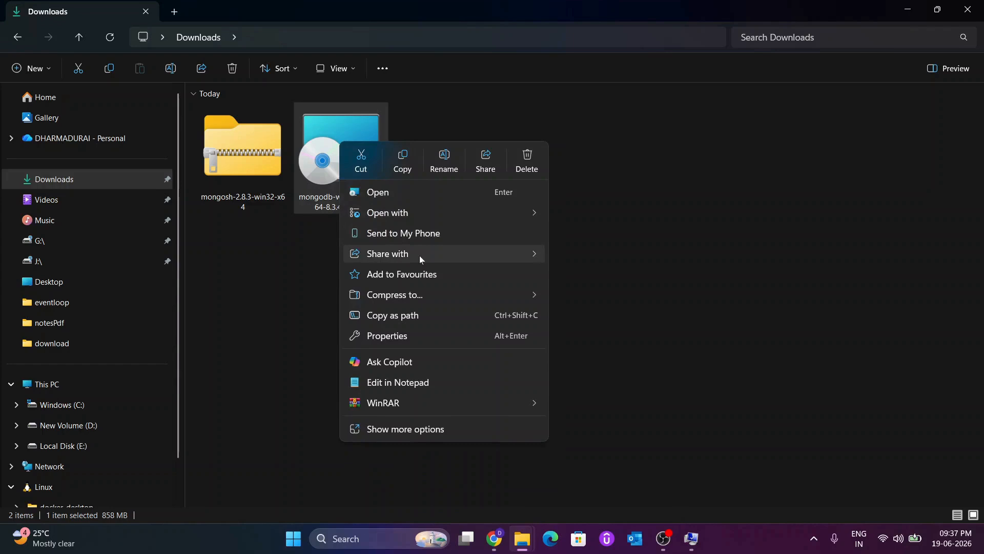
pyautogui.moveTo(419, 255)
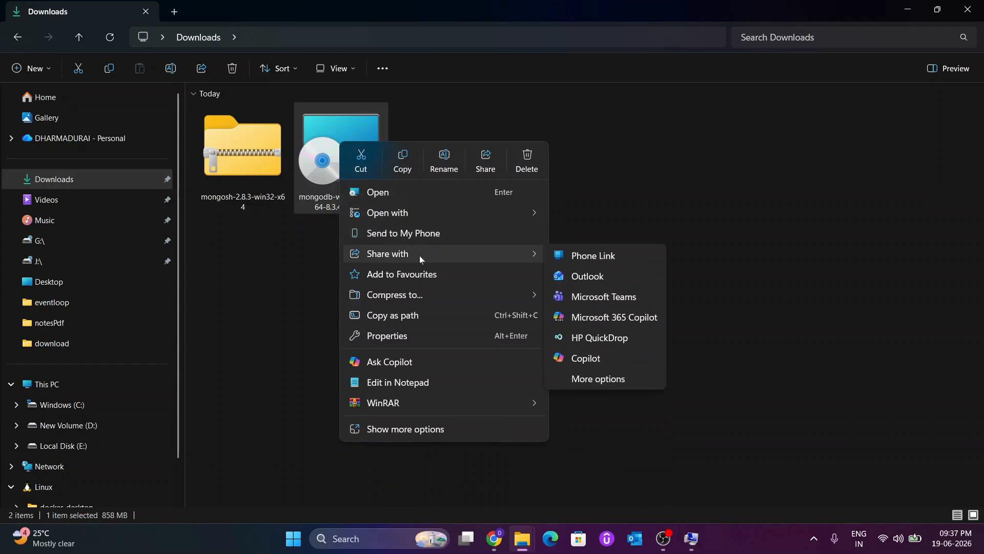
pyautogui.doubleClick(328, 156)
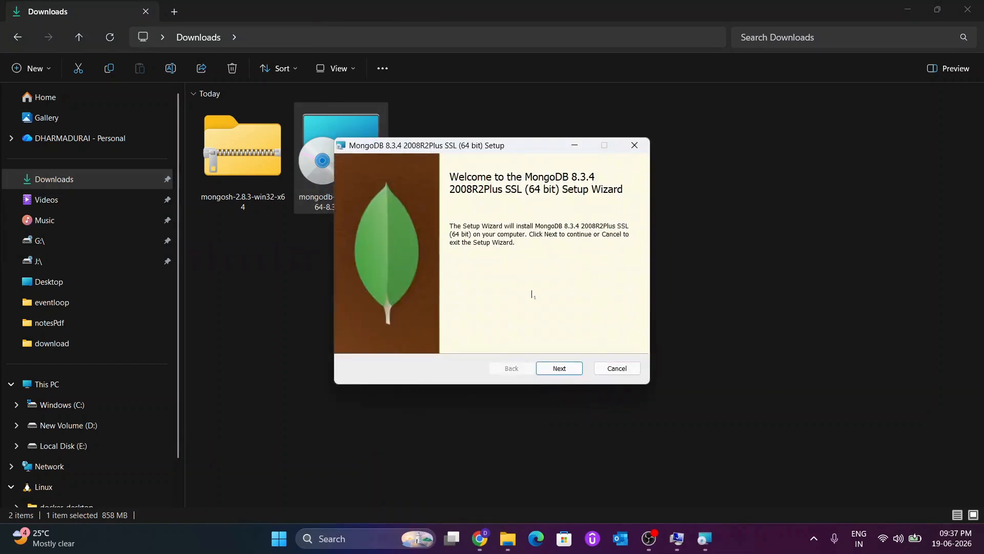
# Step: Accept the license agreement in the MongoDB 8.3.4 setup wizard and choose the Complete setup type
pyautogui.click(560, 369)
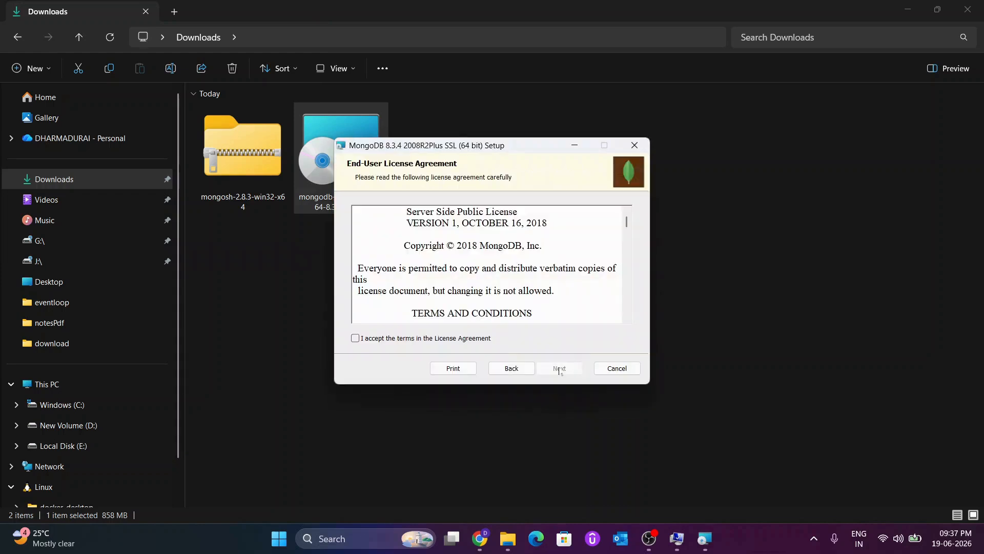
pyautogui.click(395, 344)
pyautogui.click(558, 369)
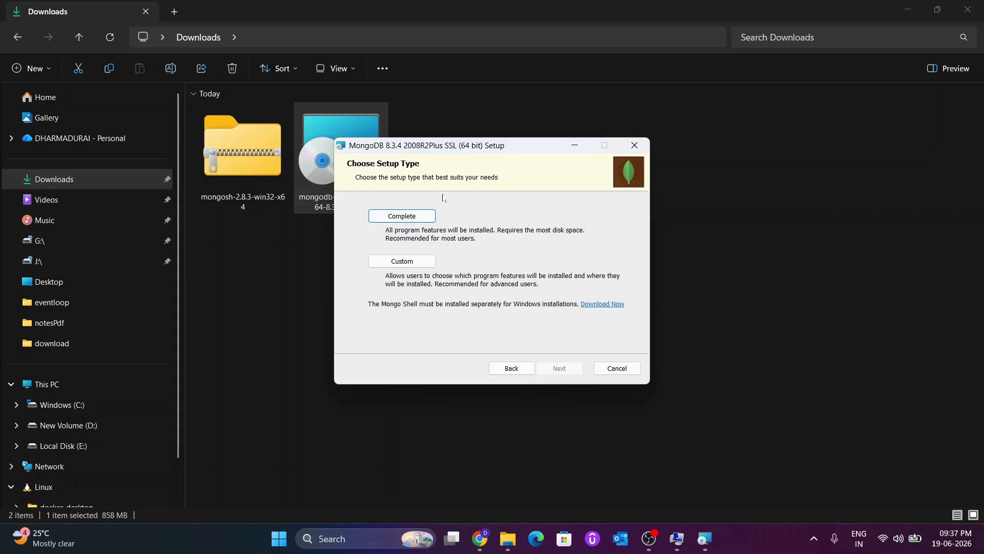
pyautogui.click(418, 221)
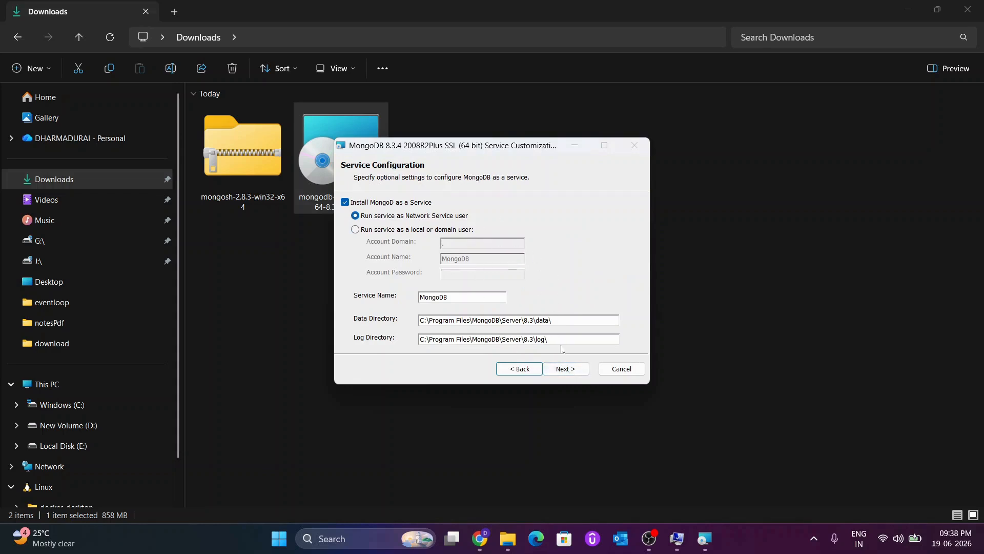
# Step: Keep the default Network Service configuration with MongoDB Compass included, install MongoDB and finish the setup wizard
pyautogui.click(566, 368)
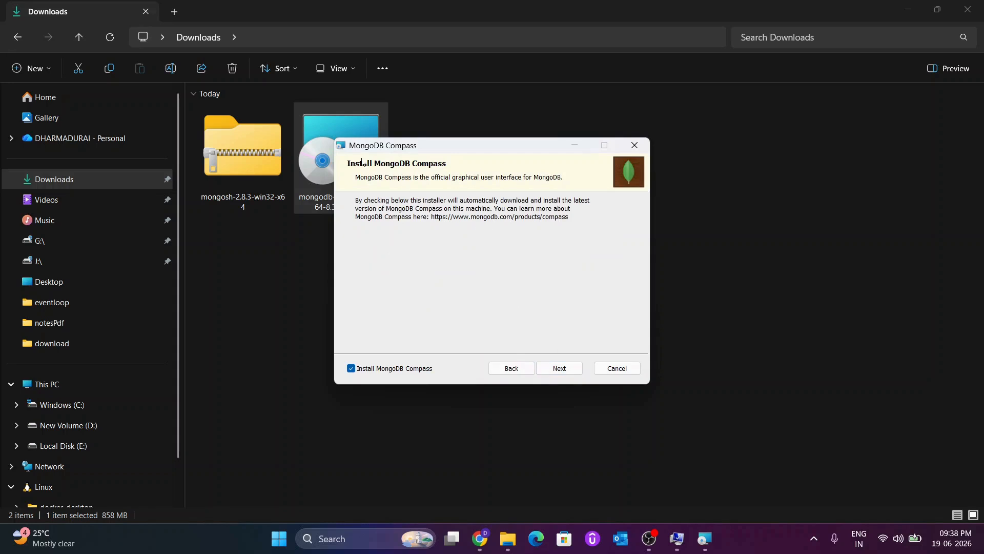
pyautogui.click(560, 370)
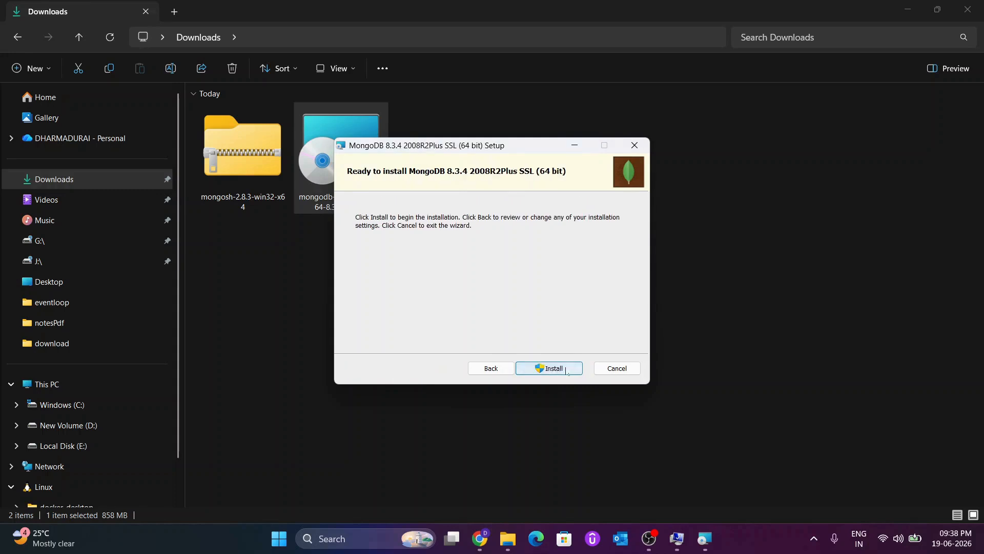
pyautogui.click(560, 370)
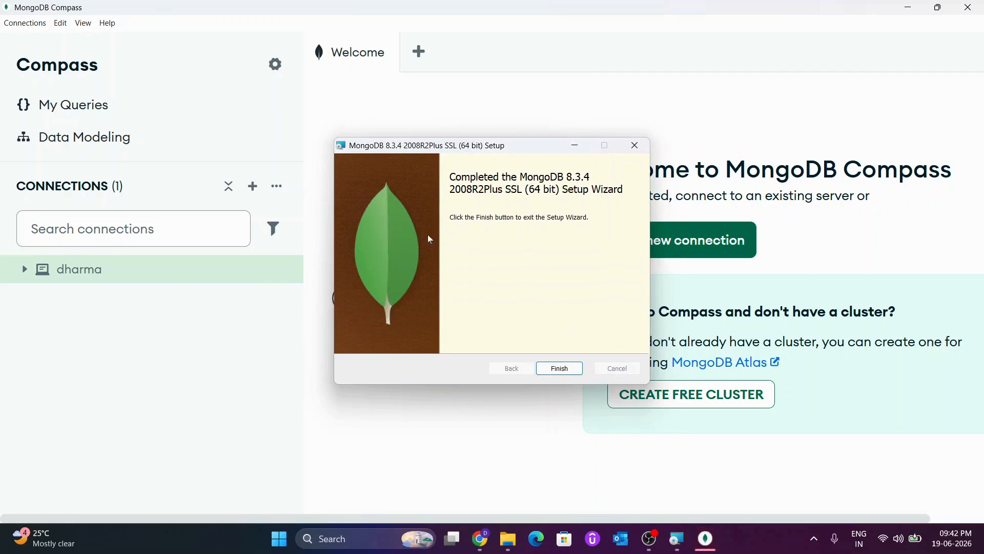
pyautogui.click(559, 370)
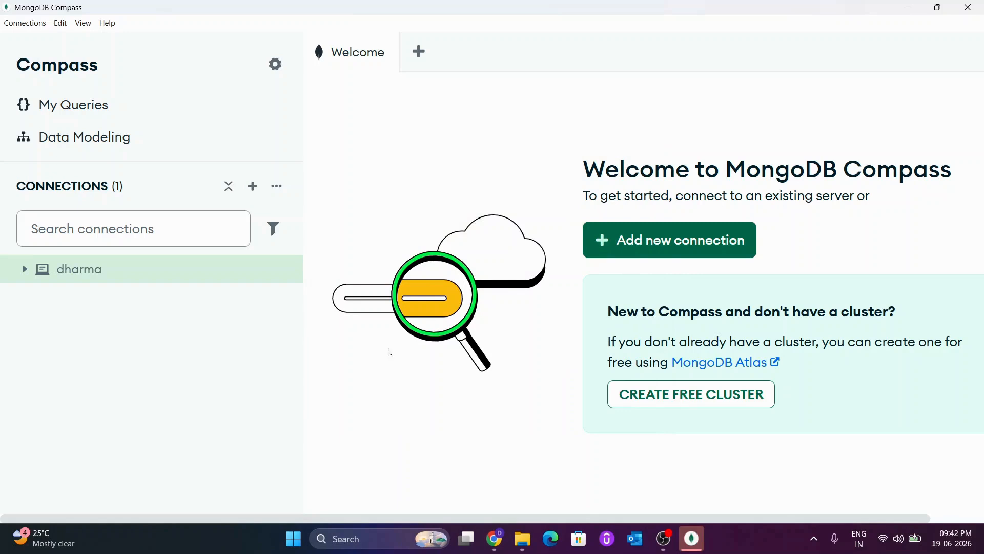
# Step: Connect to the saved connection in MongoDB Compass and close Compass
pyautogui.moveTo(204, 273)
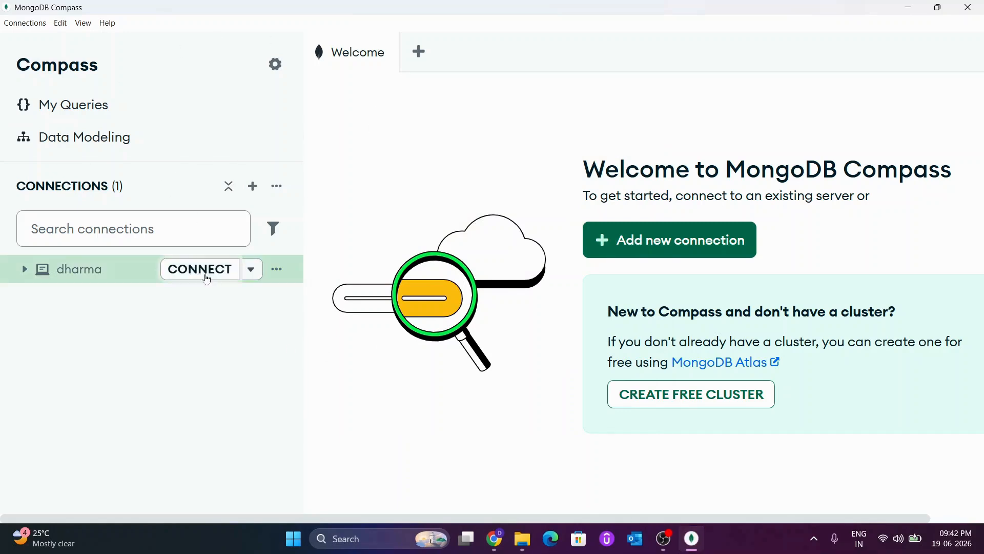
pyautogui.click(199, 269)
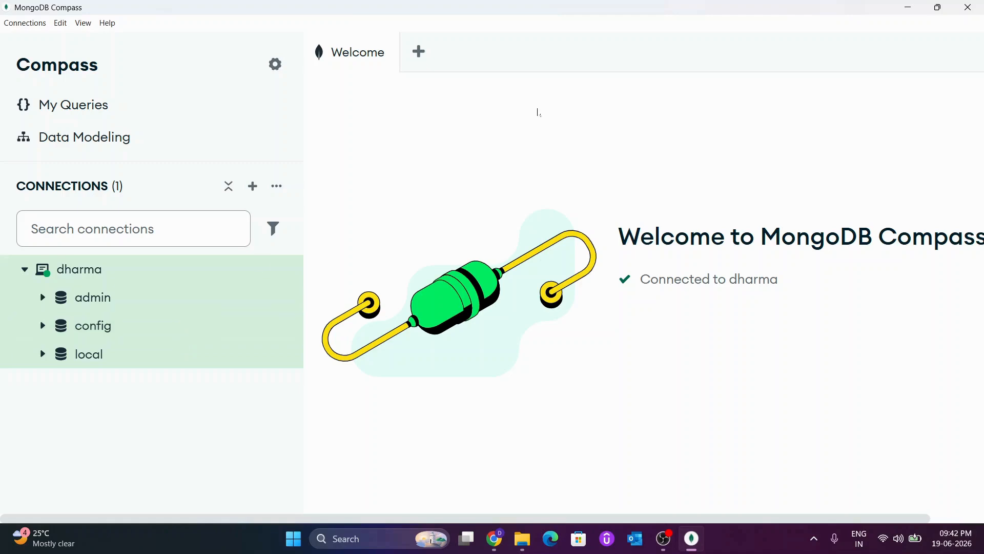
pyautogui.click(977, 4)
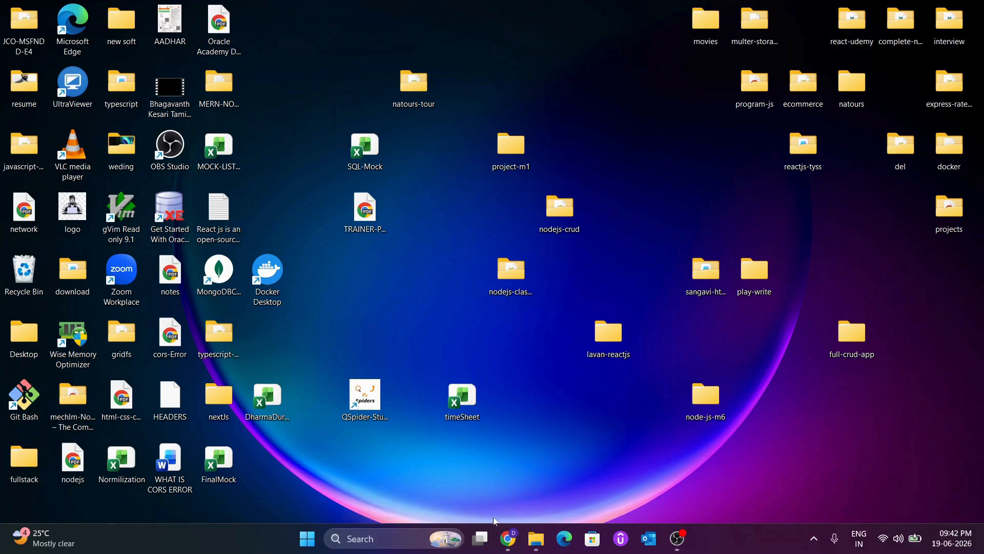
# Step: Open File Explorer and go to the MongoDB folder inside Program Files on the Windows (C:) drive
pyautogui.press('super+e')
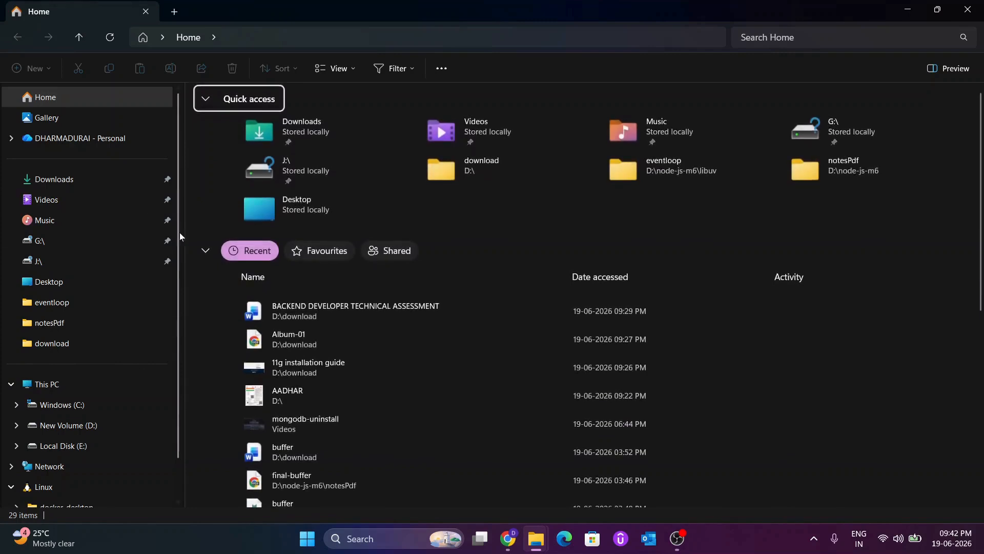
pyautogui.click(67, 386)
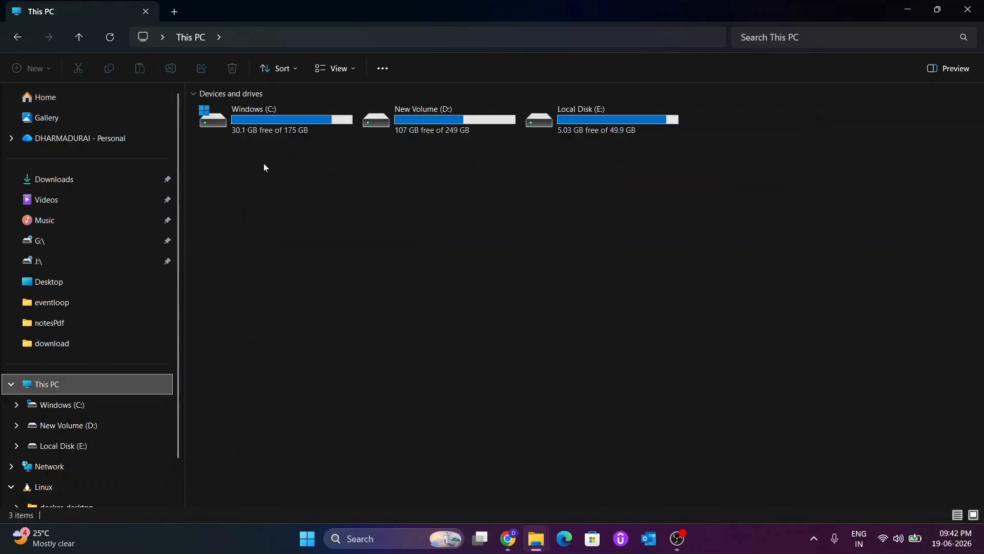
pyautogui.doubleClick(268, 121)
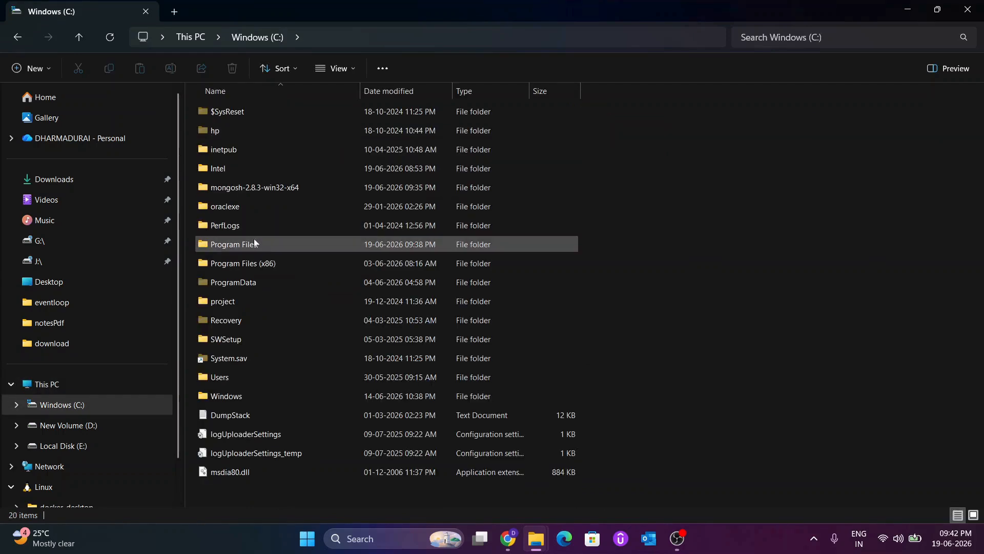
pyautogui.click(249, 245)
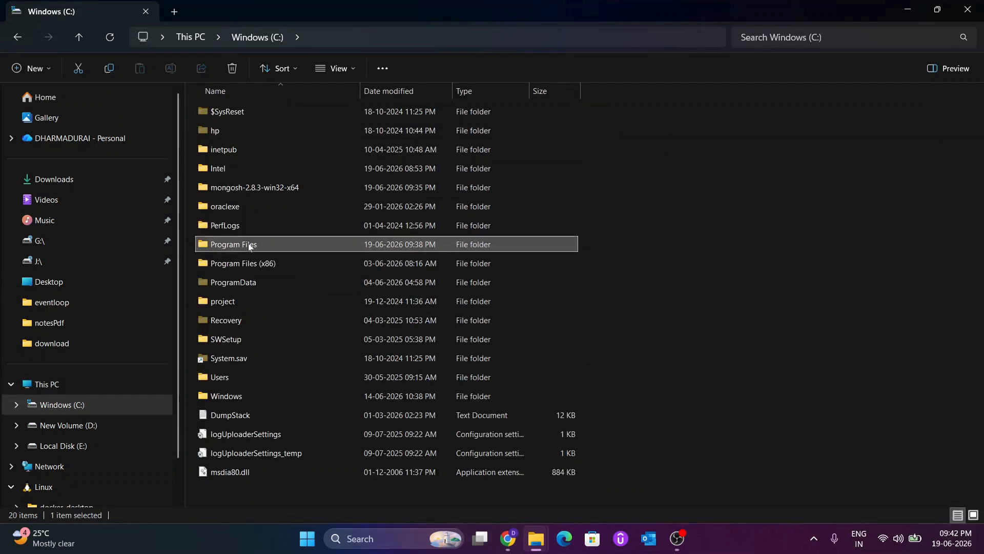
pyautogui.doubleClick(249, 245)
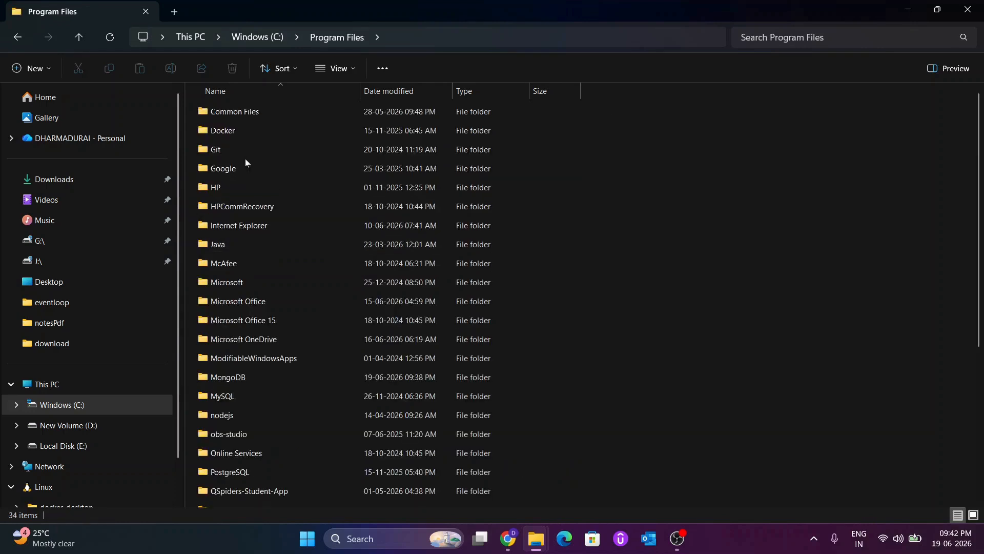
pyautogui.doubleClick(256, 377)
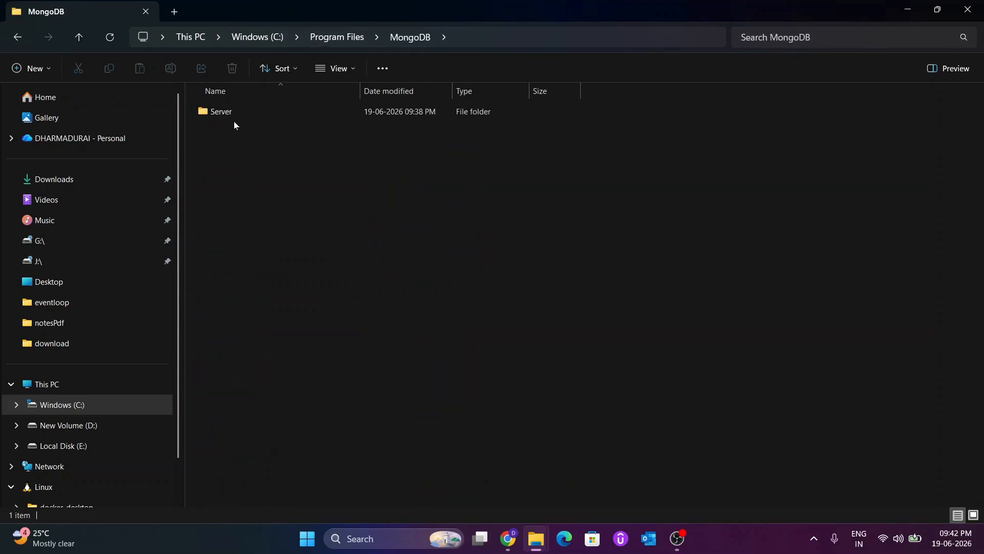
# Step: Open the Server\8.3\bin subfolder and copy its full folder path
pyautogui.doubleClick(223, 114)
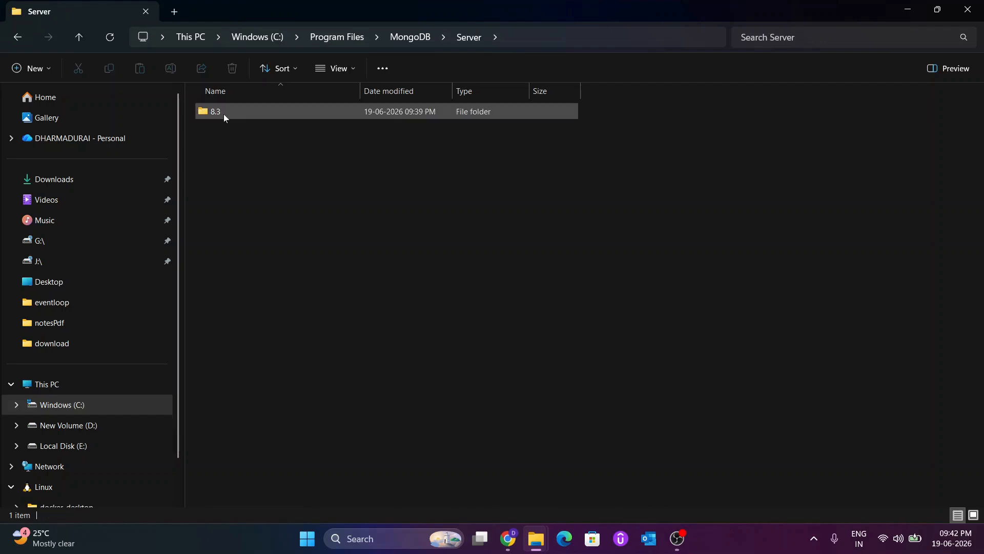
pyautogui.click(214, 118)
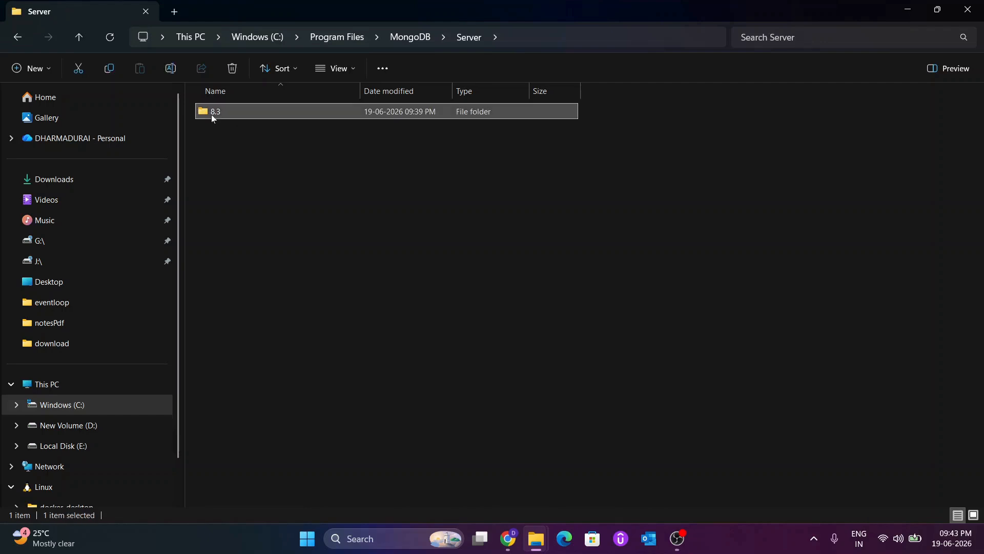
pyautogui.click(213, 118)
pyautogui.click(260, 118)
pyautogui.doubleClick(252, 118)
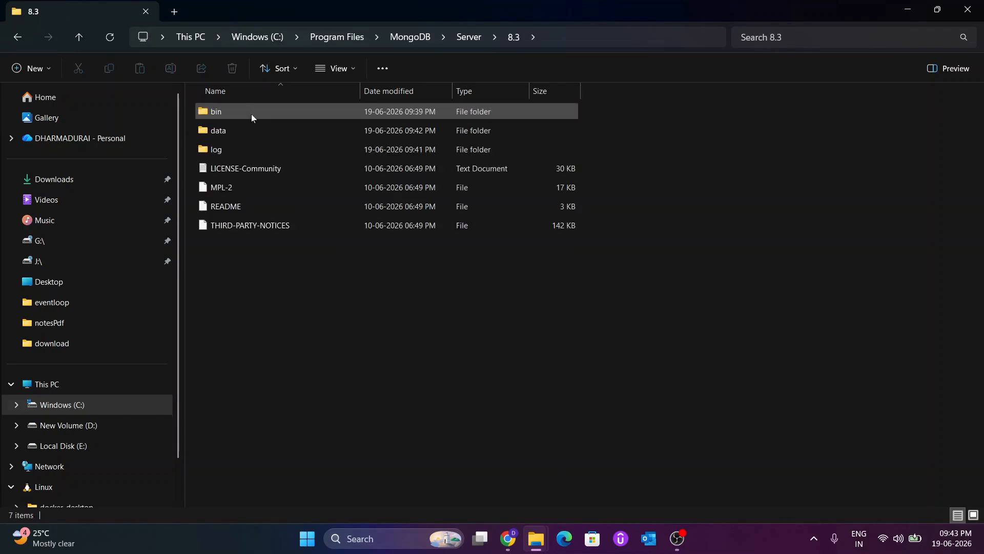
pyautogui.doubleClick(239, 115)
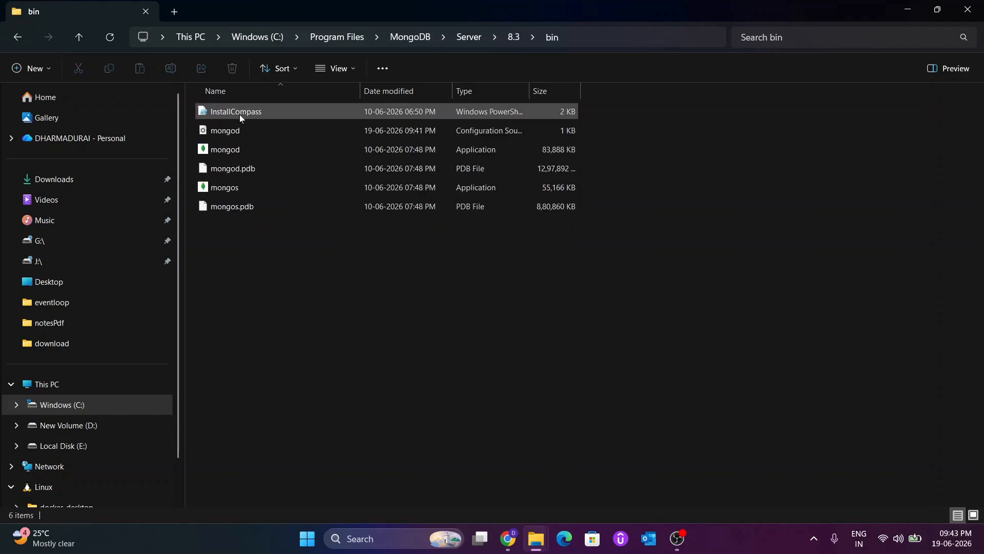
pyautogui.click(595, 37)
pyautogui.hotkey('ctrl', 'c')
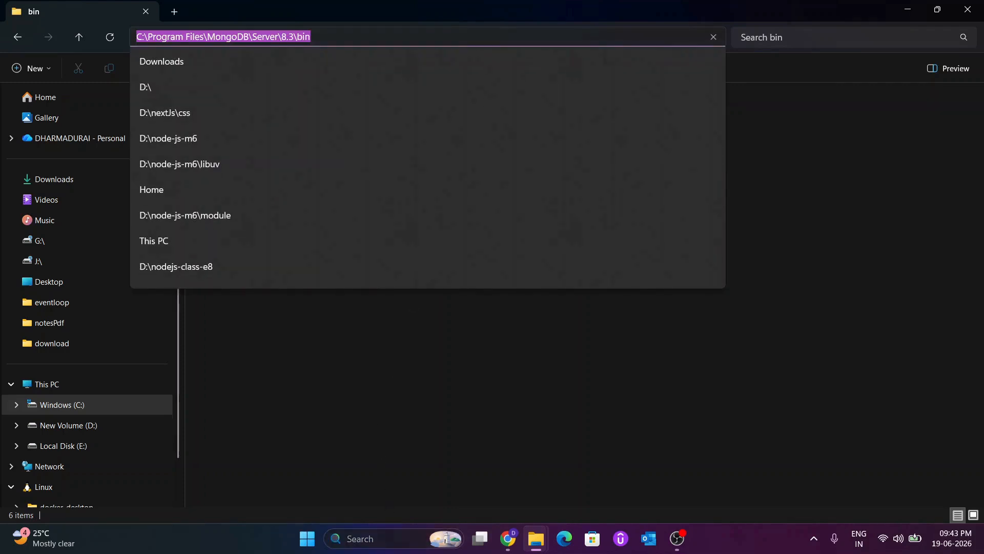
# Step: Search Windows for "va" to open the system environment variables settings and bring up the Environment Variables dialog
pyautogui.click(383, 540)
pyautogui.write('va')
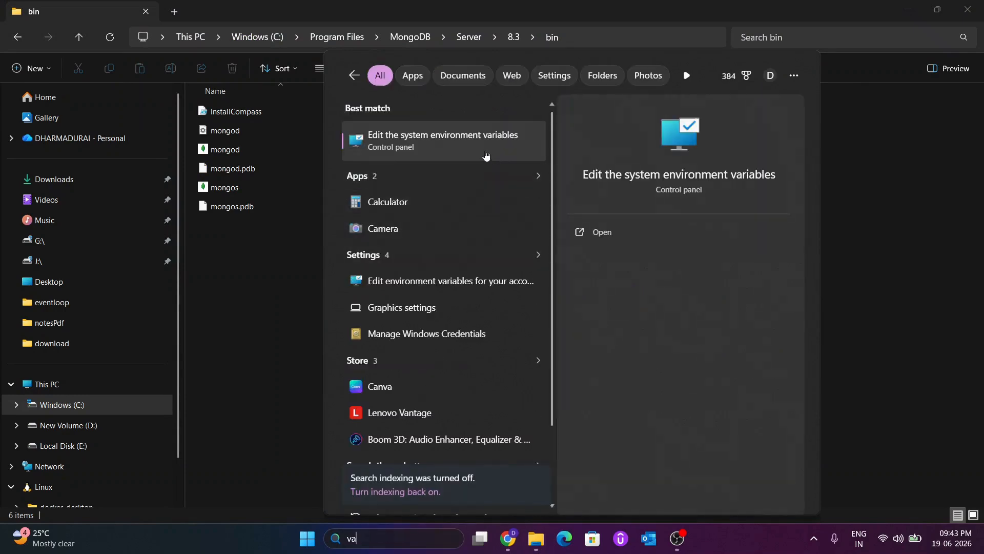
pyautogui.click(487, 154)
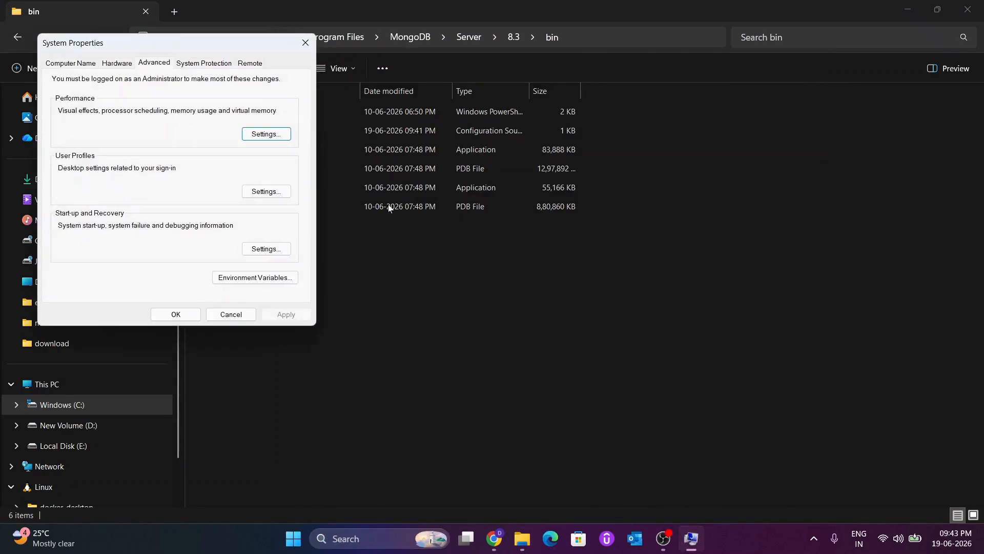
pyautogui.click(238, 282)
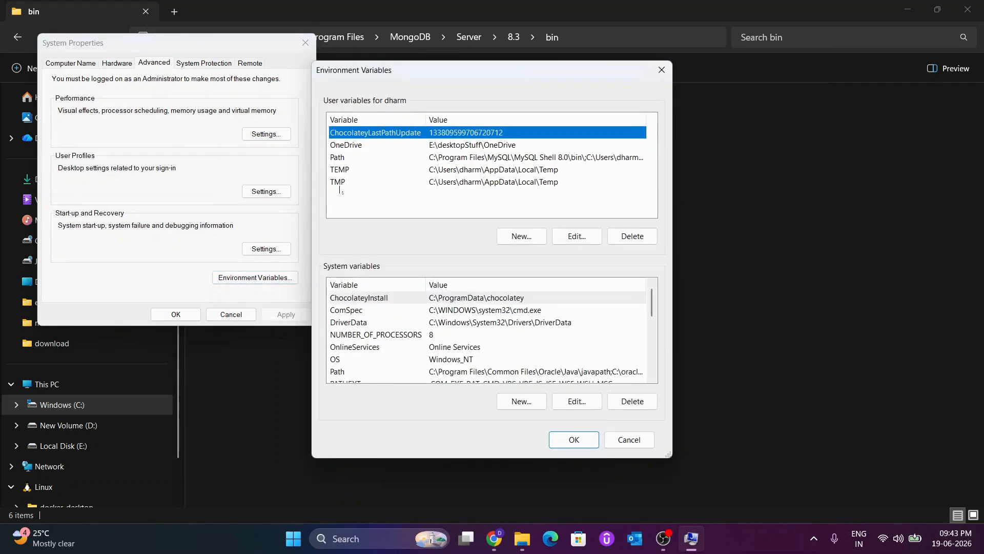
# Step: Add C:\Program Files\MongoDB\Server\8.3\bin as a new entry in the user Path variable and confirm all the dialogs
pyautogui.click(335, 158)
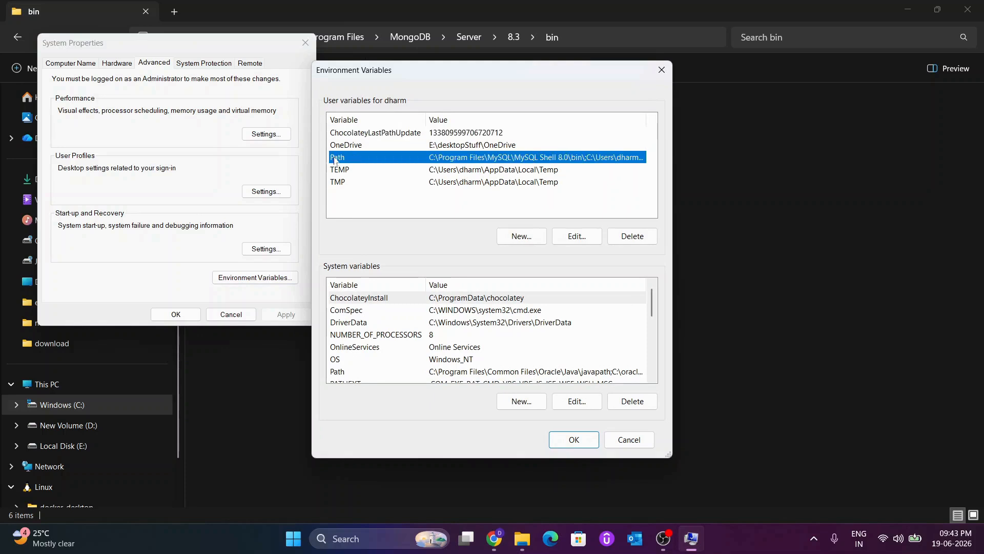
pyautogui.doubleClick(336, 158)
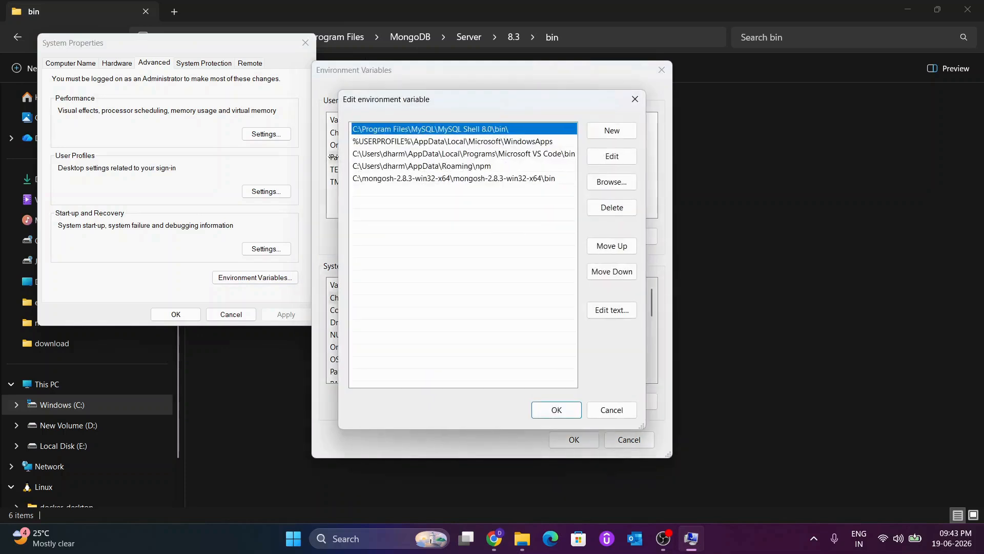
pyautogui.click(604, 134)
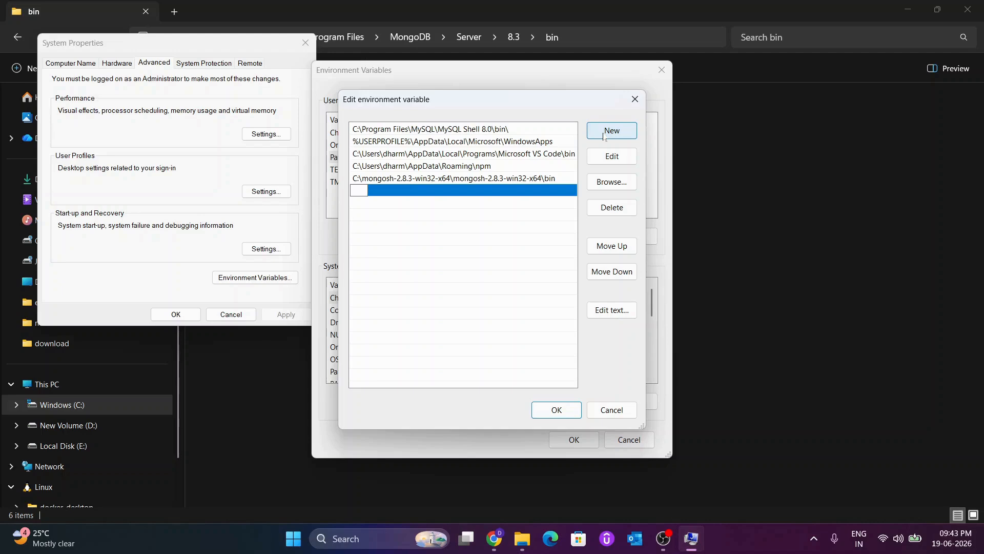
pyautogui.hotkey('ctrl', 'v')
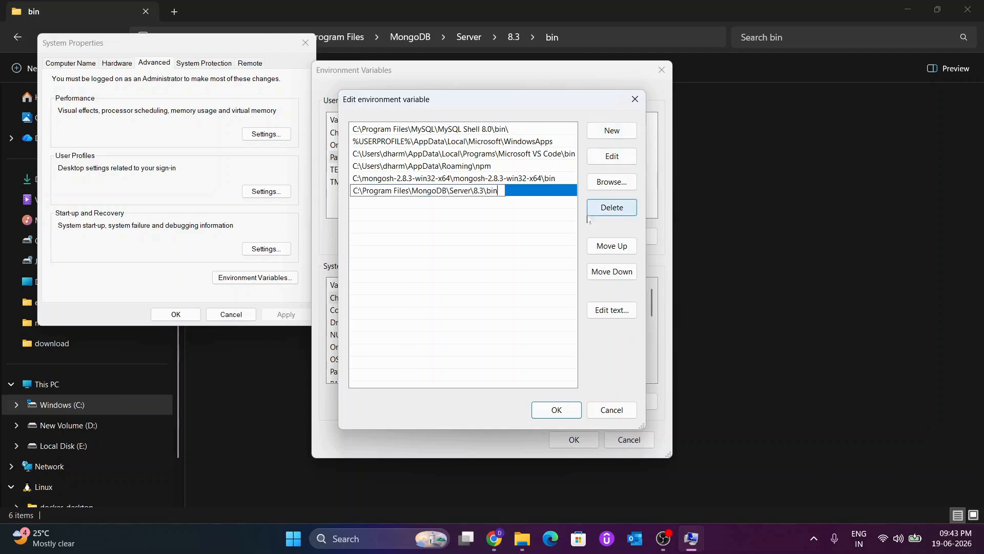
pyautogui.click(556, 409)
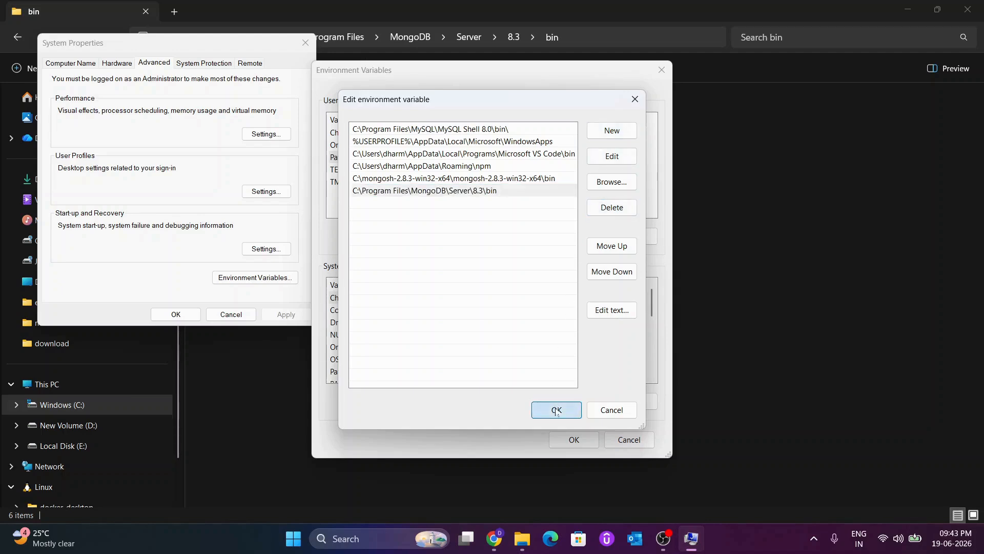
pyautogui.click(574, 440)
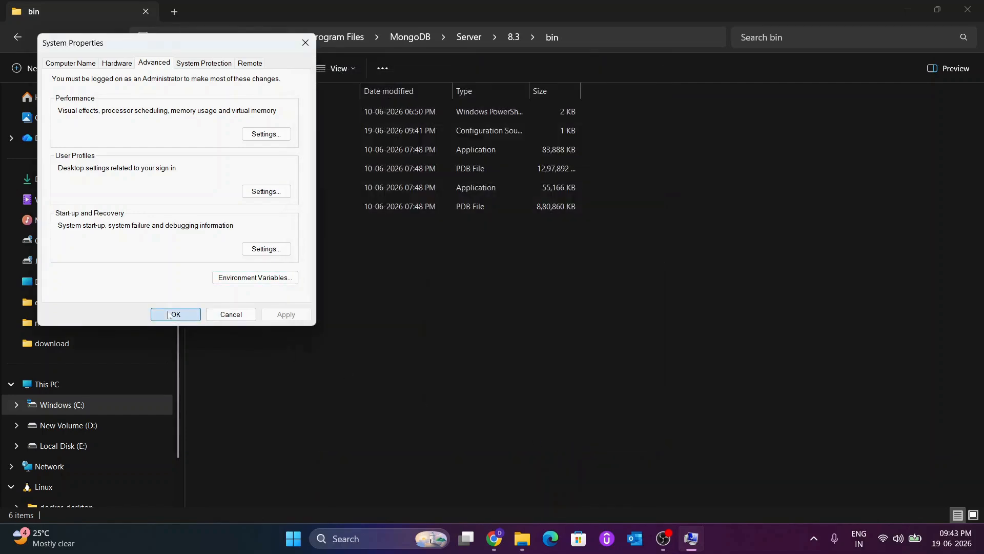
pyautogui.click(169, 314)
# Step: Show the desktop, open Command Prompt and enlarge its text by three zoom levels
pyautogui.press('super+d')
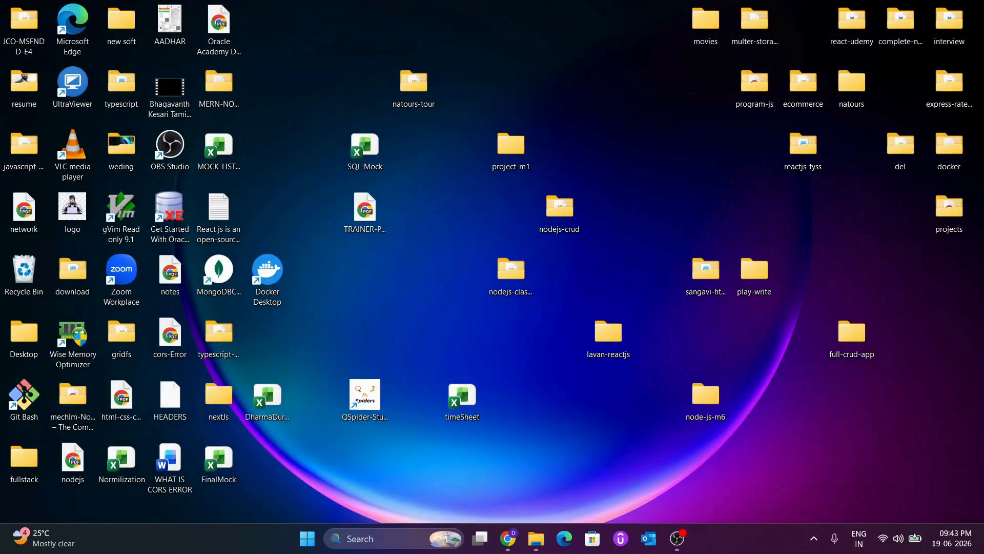
pyautogui.click(371, 531)
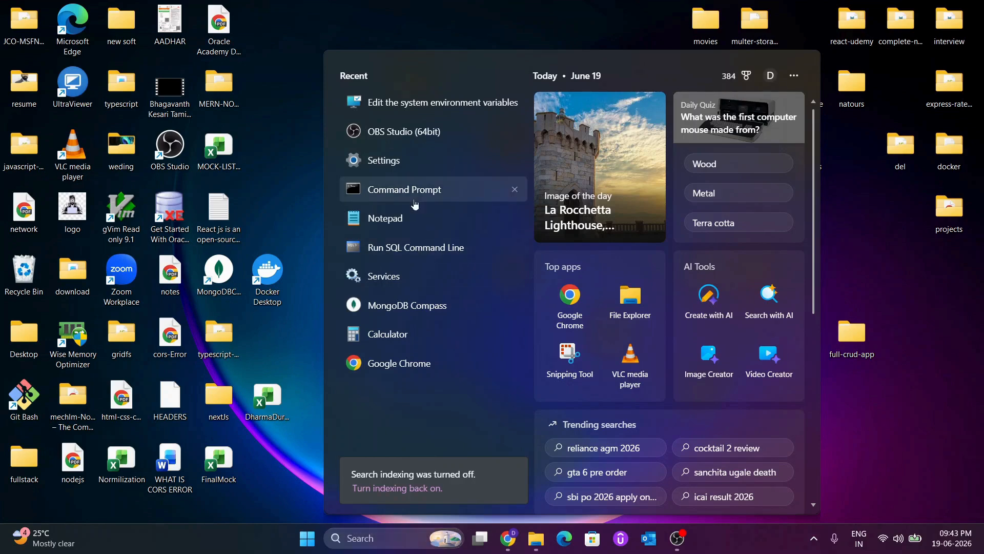
pyautogui.click(415, 204)
pyautogui.hotkey('ctrl', '=')
pyautogui.hotkey('ctrl', '=')
pyautogui.hotkey('ctrl', '=')
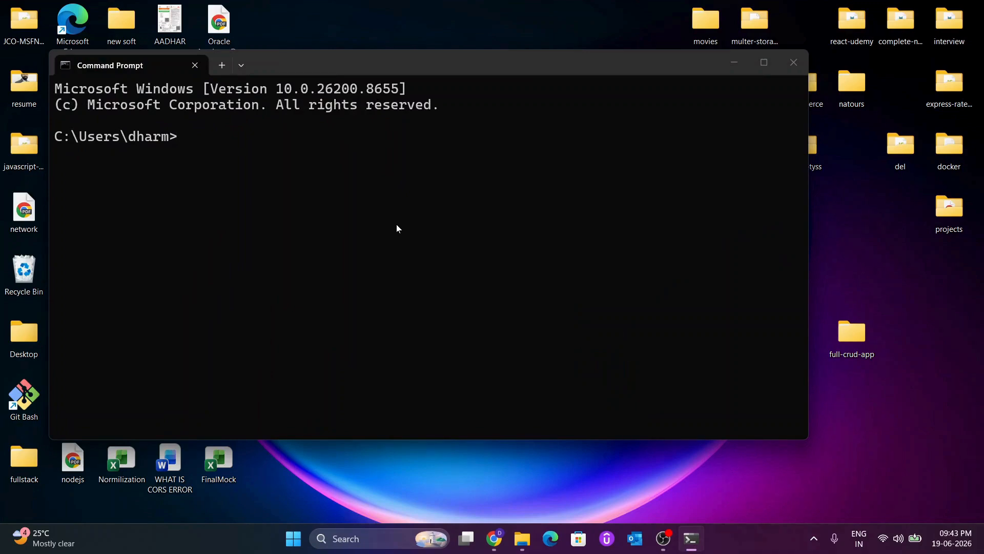
# Step: Run mongosh to check that the MongoDB shell connects to the local server
pyautogui.write('mongosh')
pyautogui.press('Return')
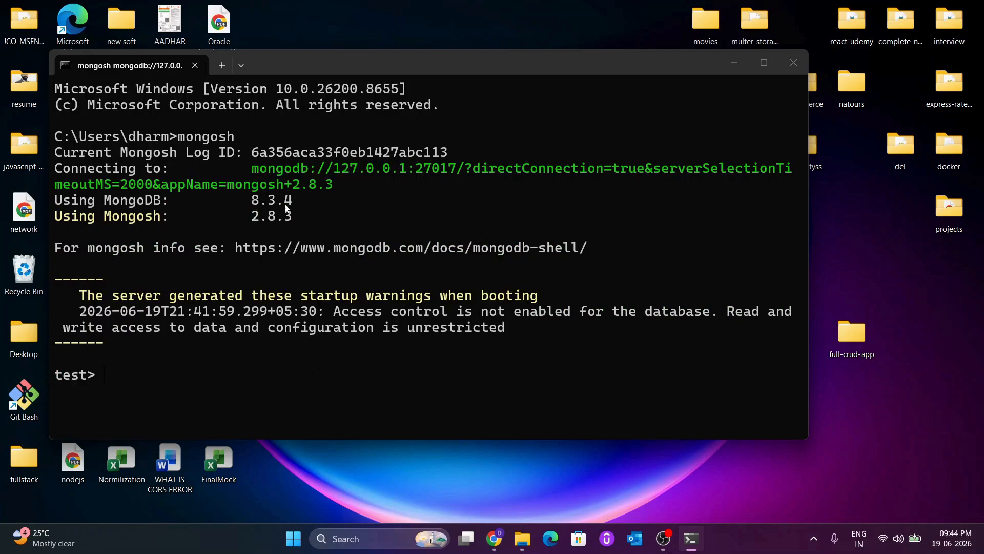
# Step: Exit the MongoDB shell and clear the console with cls
pyautogui.hotkey('ctrl', 'c')
pyautogui.hotkey('ctrl', 'c')
pyautogui.write('cls')
pyautogui.press('Return')
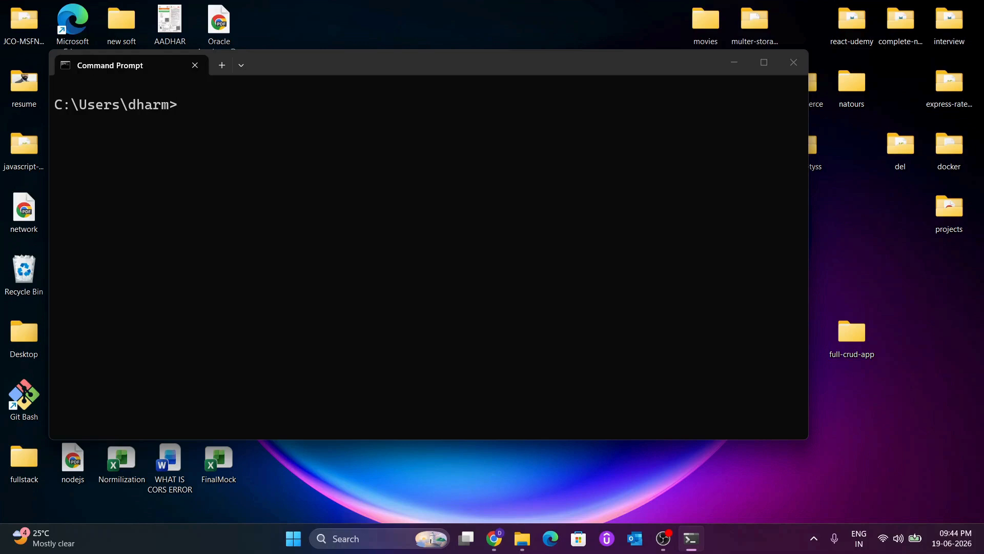
# Step: Run mongod --version and examine the server's version and build info
pyautogui.write('mongod --version')
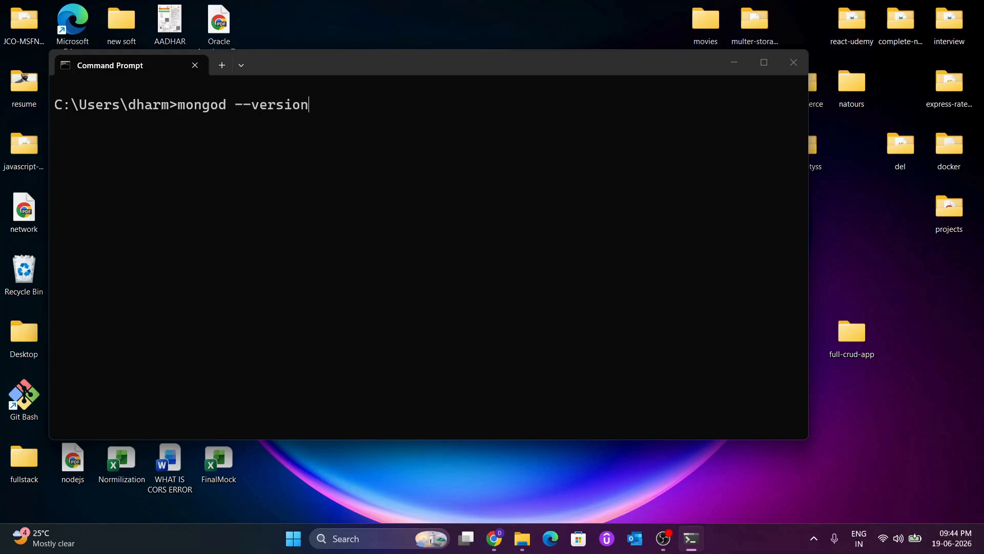
pyautogui.press('Return')
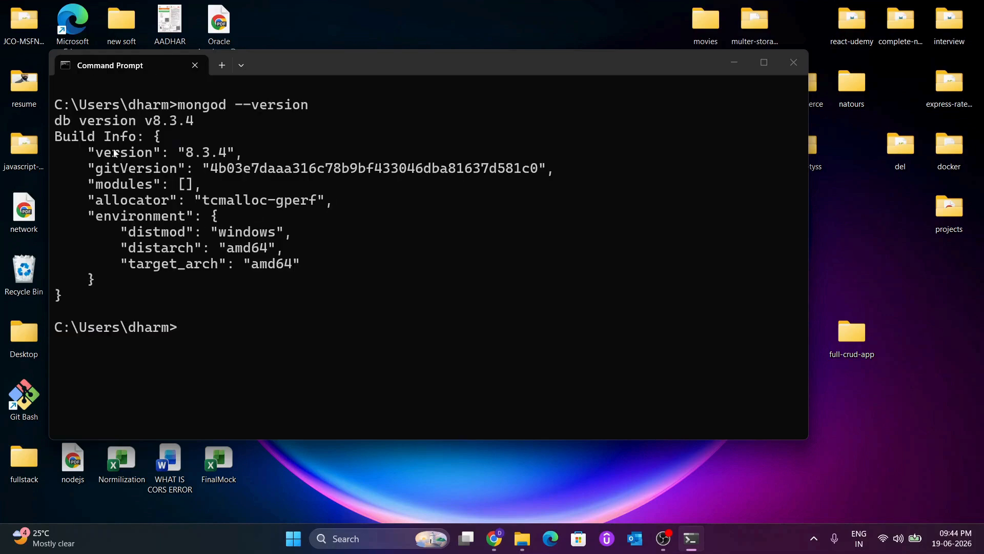
pyautogui.moveTo(55, 121); pyautogui.dragTo(94, 288)
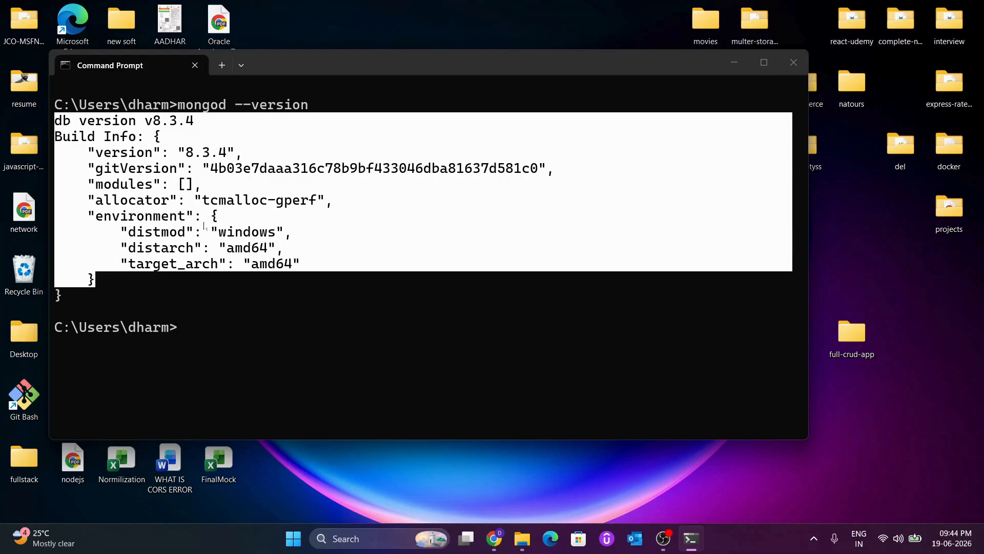
pyautogui.click(221, 272)
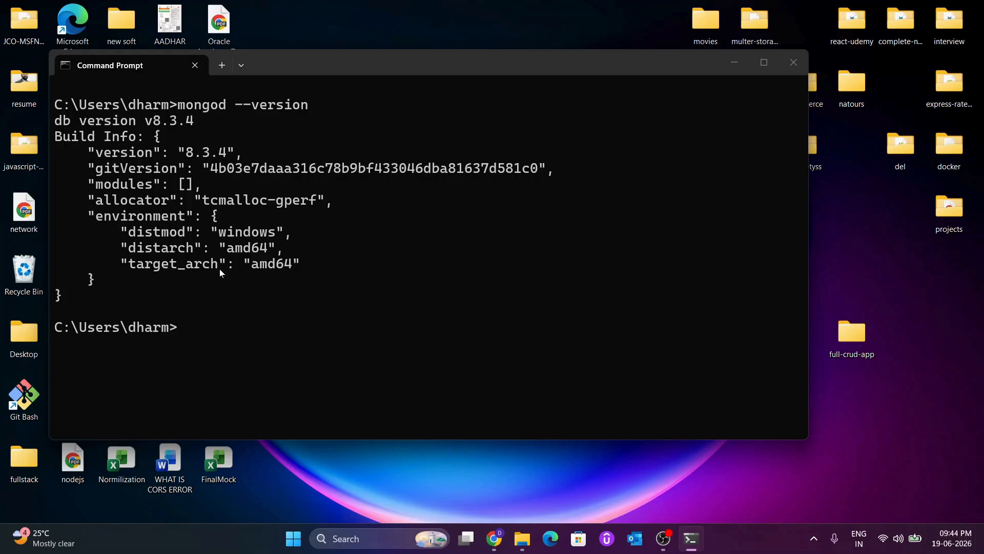
# Step: Run mongos --version and compare its version number with the mongod output
pyautogui.write('mongos --version')
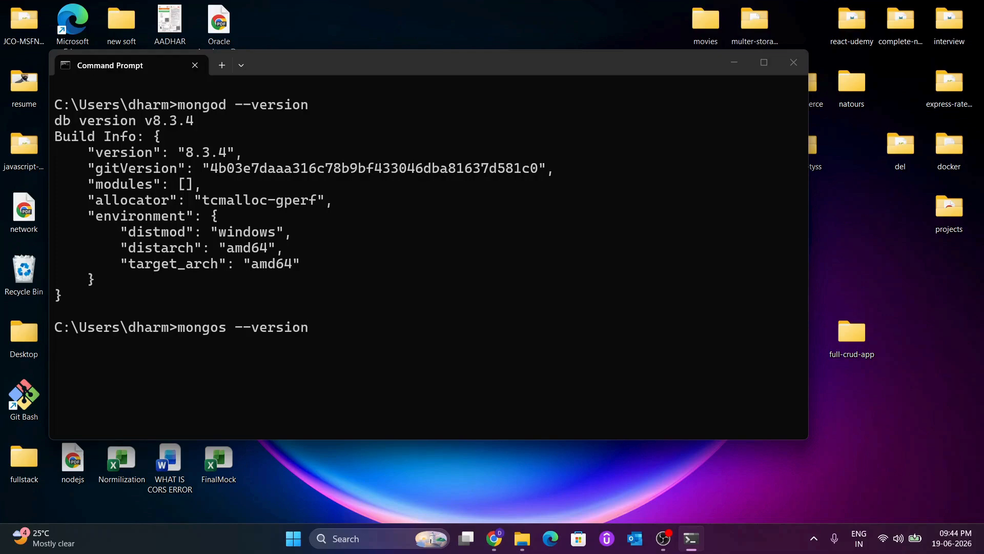
pyautogui.press('Return')
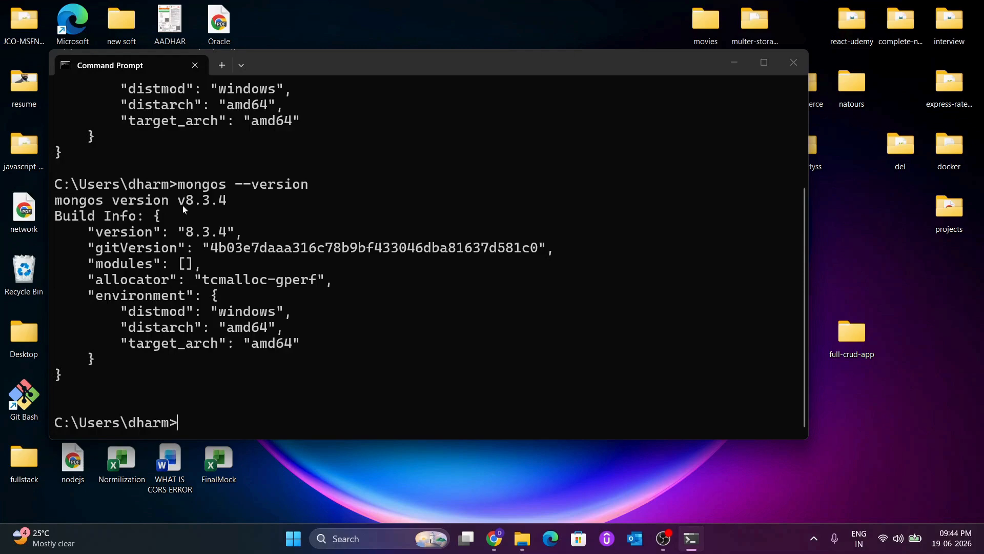
pyautogui.moveTo(179, 205); pyautogui.dragTo(192, 206)
pyautogui.moveTo(193, 208); pyautogui.dragTo(203, 209)
pyautogui.scroll(3, 229, 204)
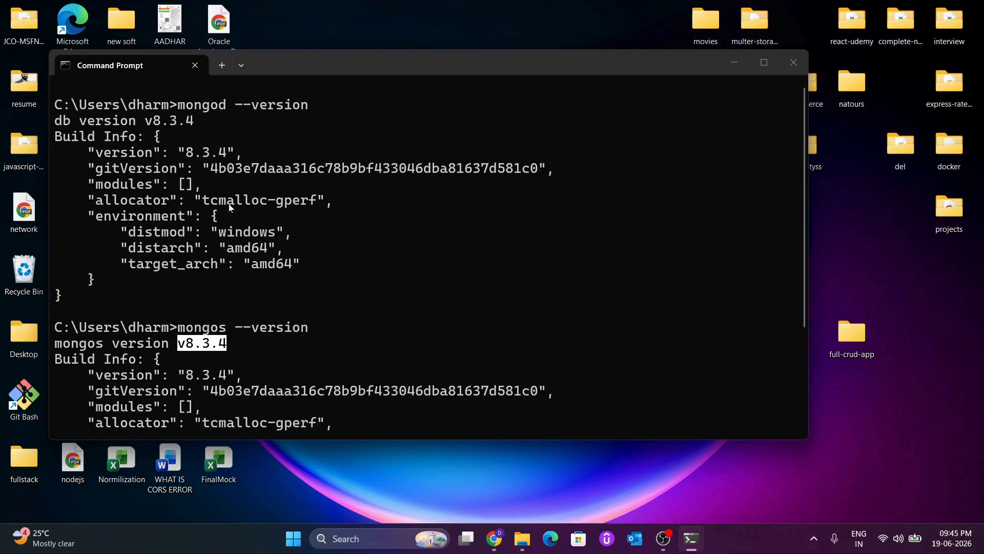